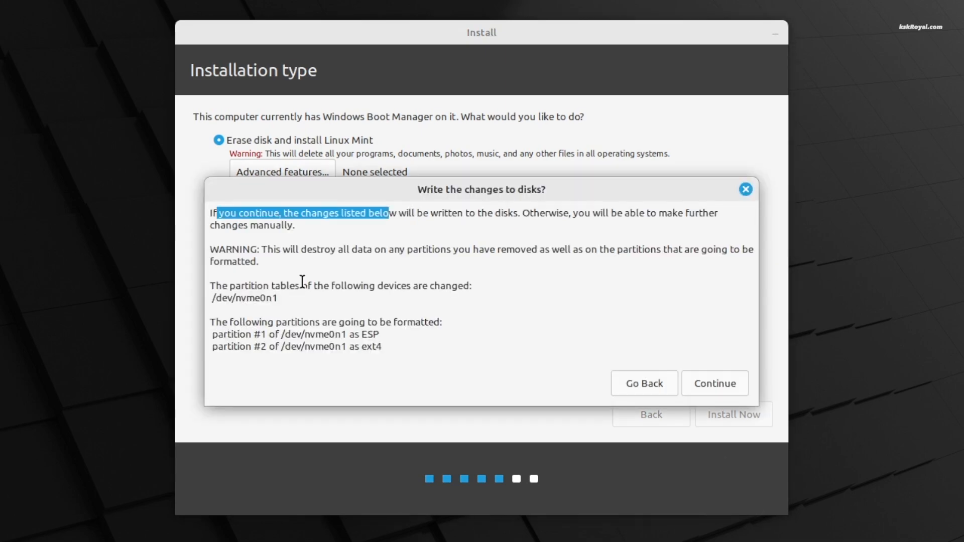
Step: Select the whole 'Write the changes to disks?' warning message, then browse the wallpaper thumbnails
triple_click(390, 249)
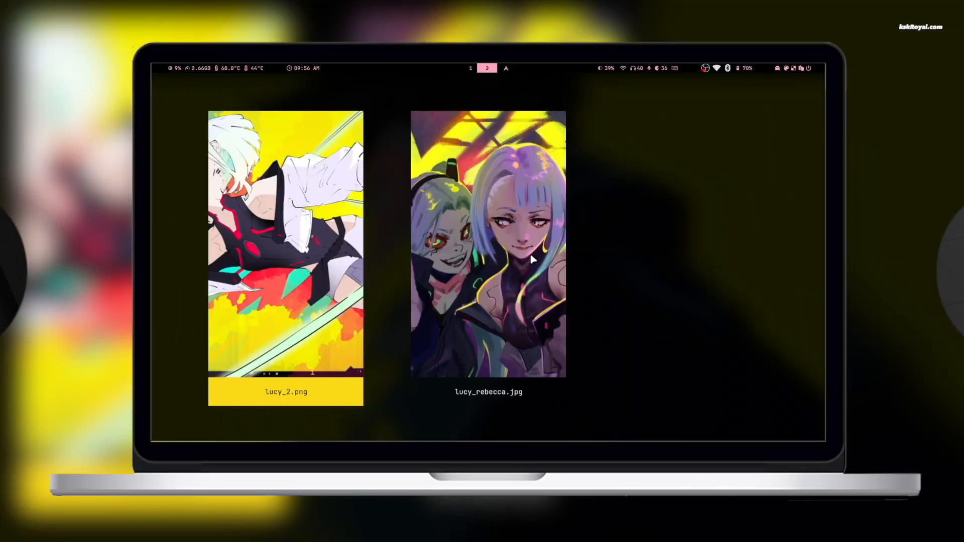
key("Right")
key("Left")
key("Left")
key("Left")
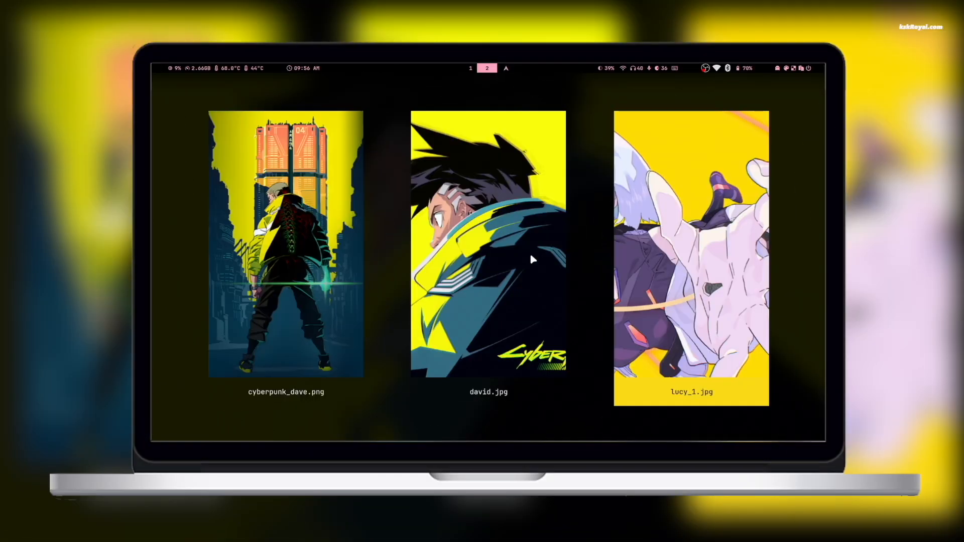
Step: Set cyberpunk_dave.png as the wallpaper and apply the Frosted Glass theme
key("Left")
key("Return")
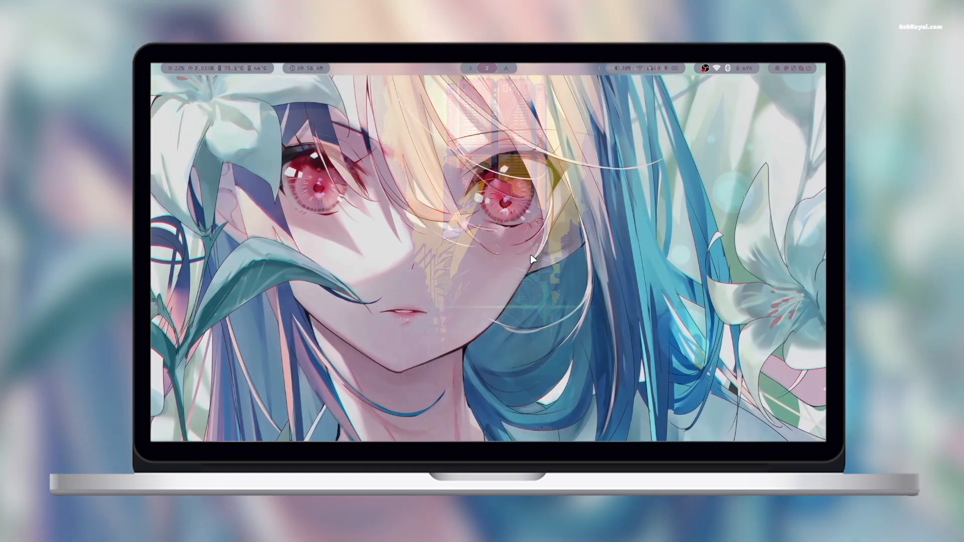
key("super+t")
key("Right")
key("Right")
key("Right")
key("Right")
key("Right")
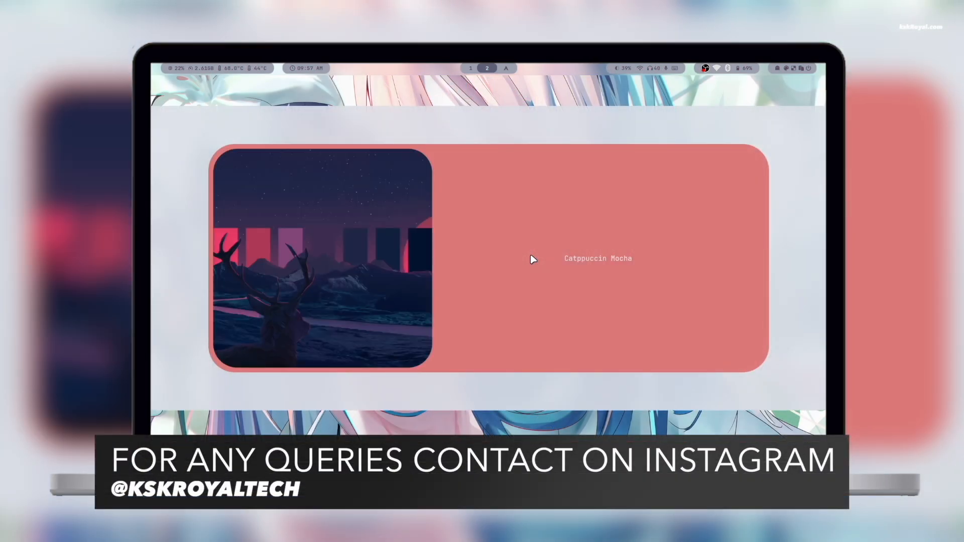
key("Right")
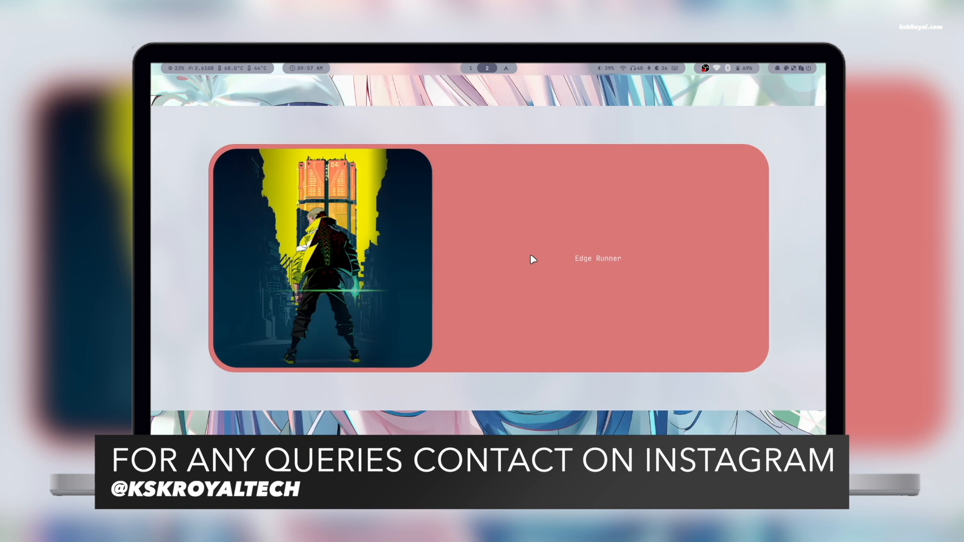
key("Right")
key("Right")
key("Right")
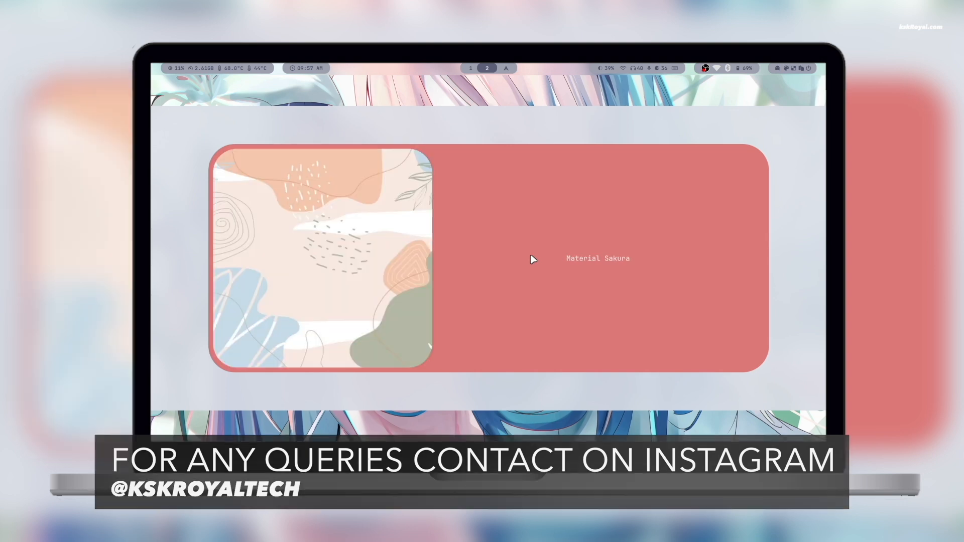
key("Right")
key("Right")
key("Right")
key("Right")
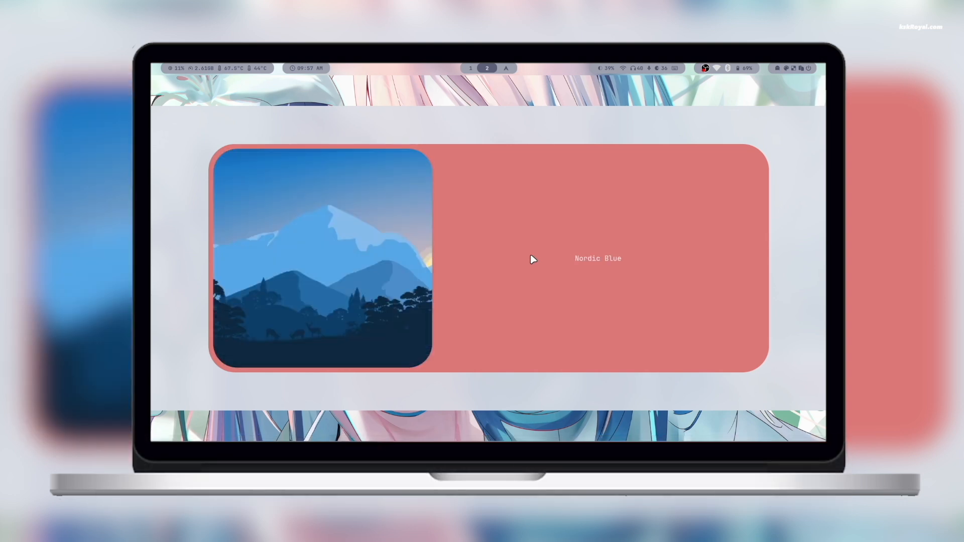
key("Right")
key("Right")
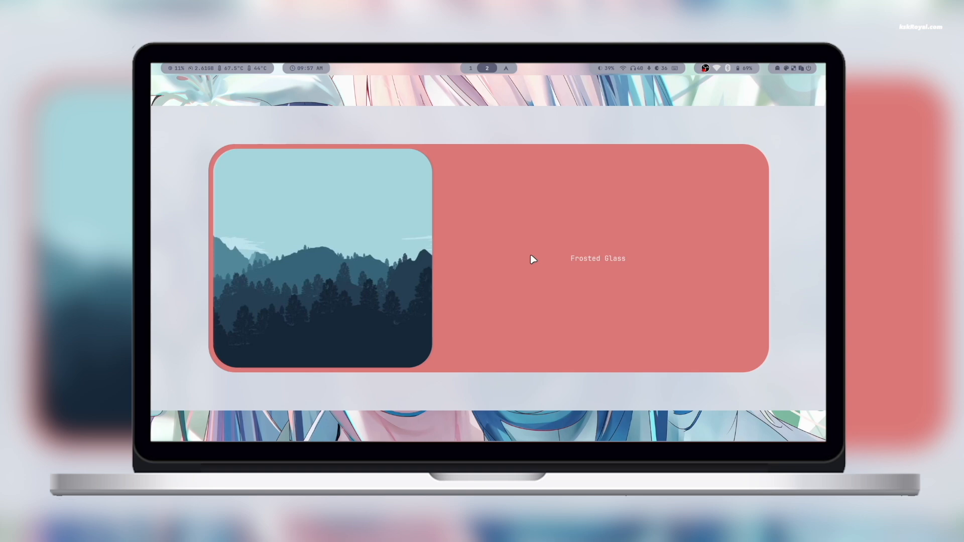
key("Return")
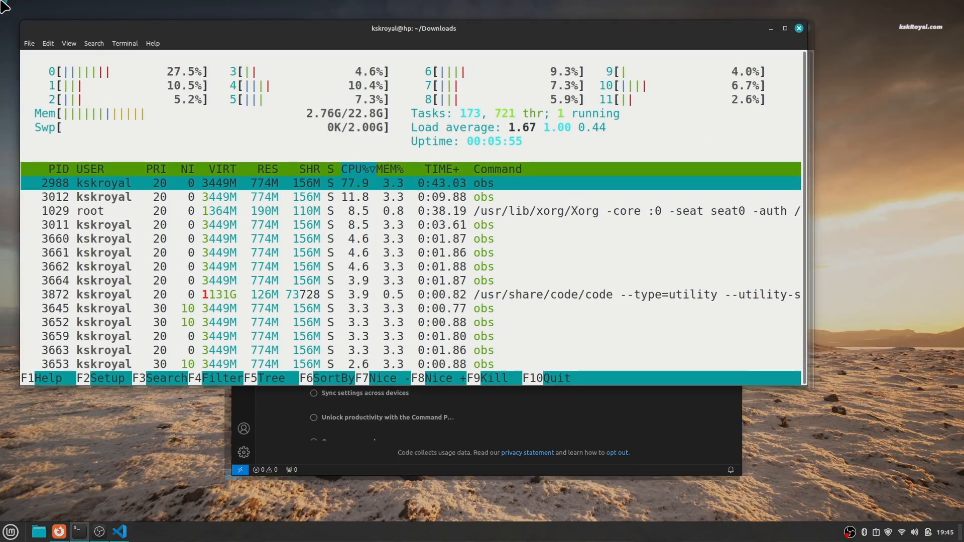
Step: Bring VS Code, then Firefox, then the htop terminal to the front, and open the power menu
mouse_move(1, 1)
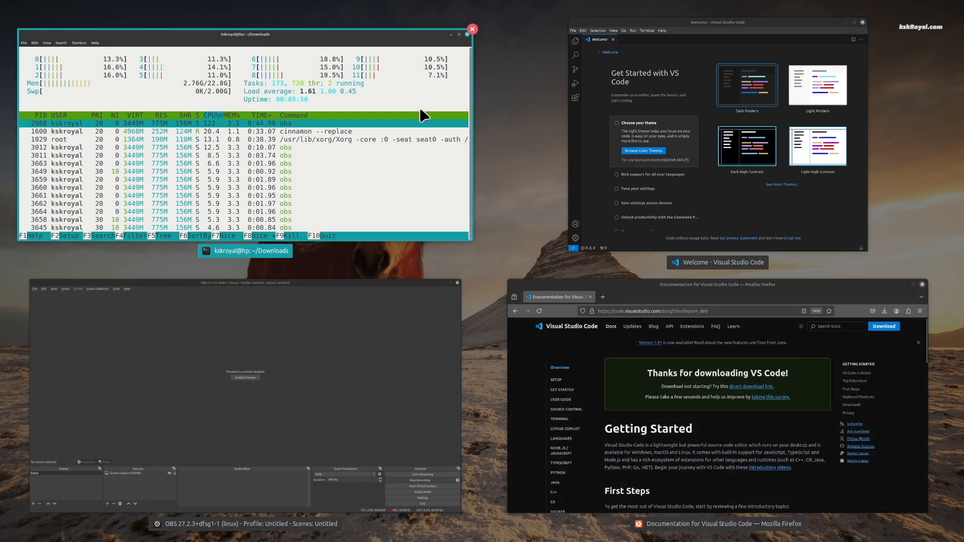
left_click(718, 151)
mouse_move(1, 1)
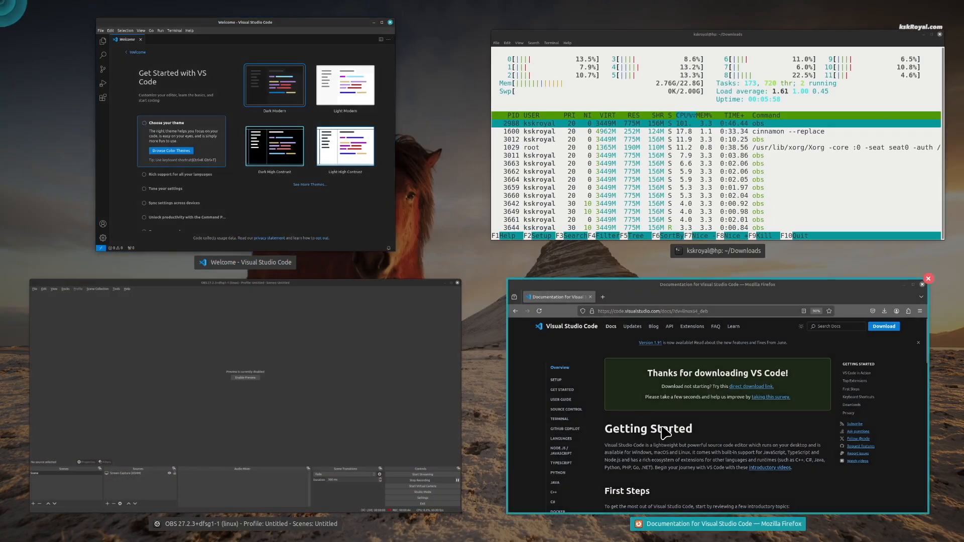
left_click(668, 434)
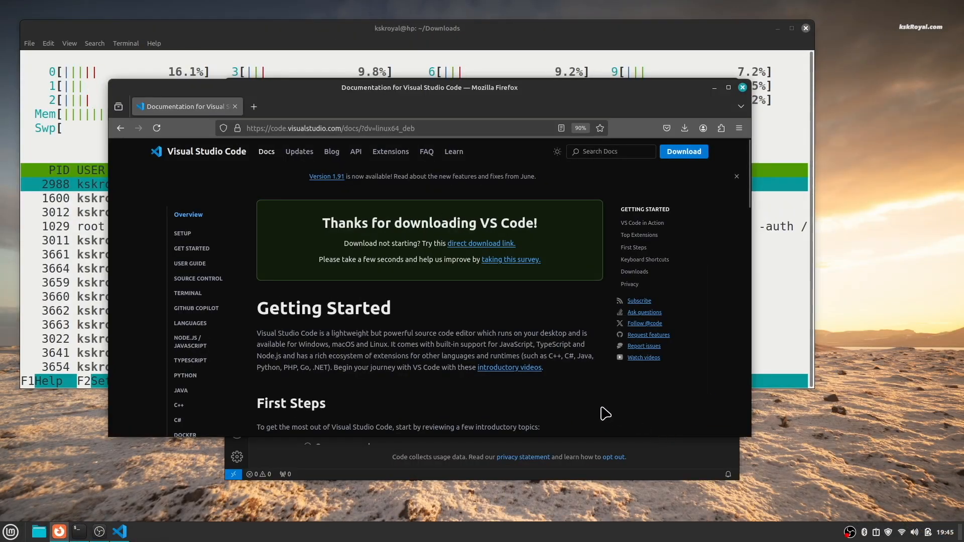
mouse_move(1, 1)
left_click(226, 402)
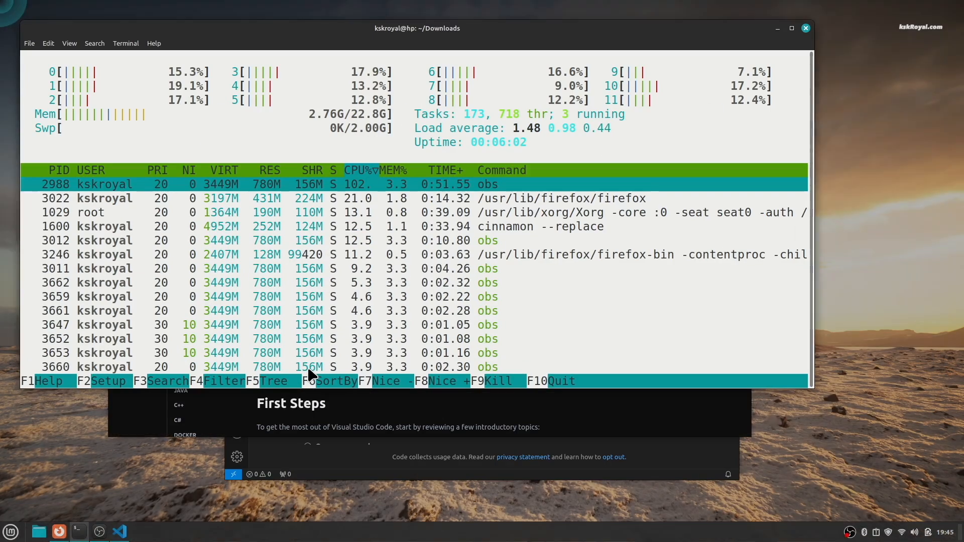
left_click(808, 69)
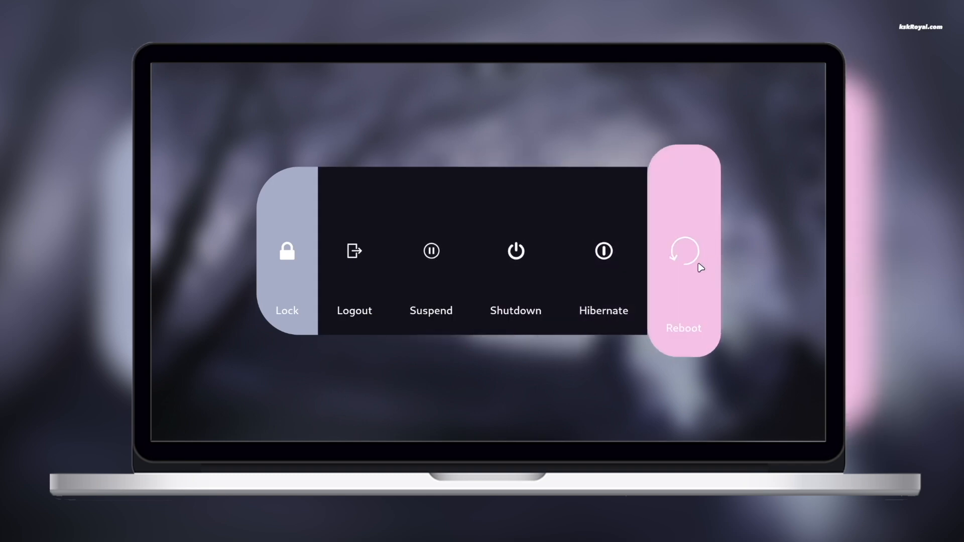
Step: Dismiss the power menu and run fastfetch in a new terminal
key("Escape")
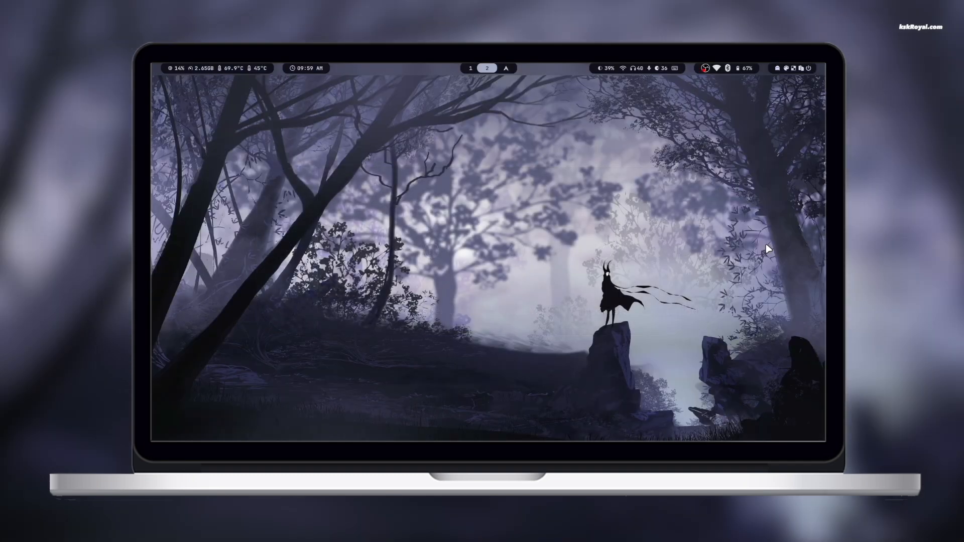
key("super+Return")
key("ctrl+l")
type("fa")
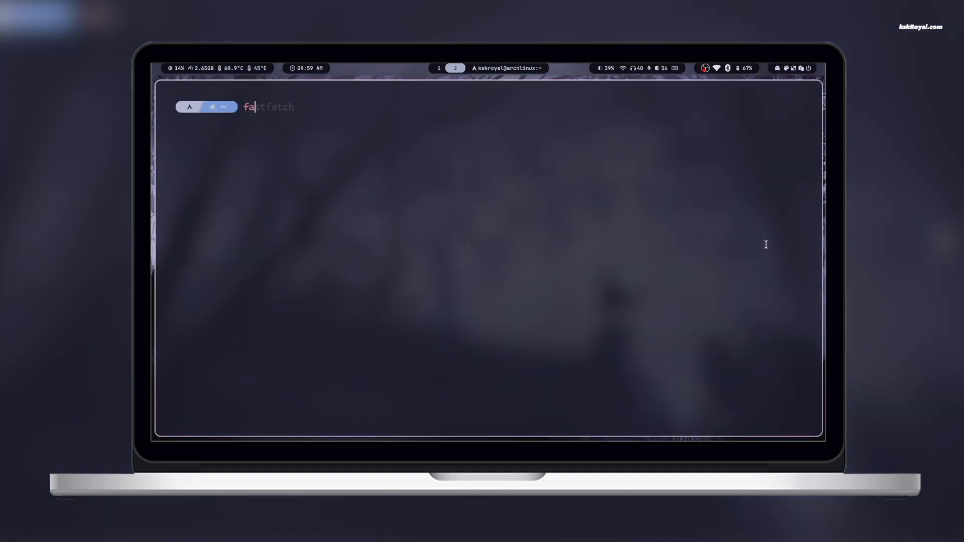
type("stfetch")
key("Return")
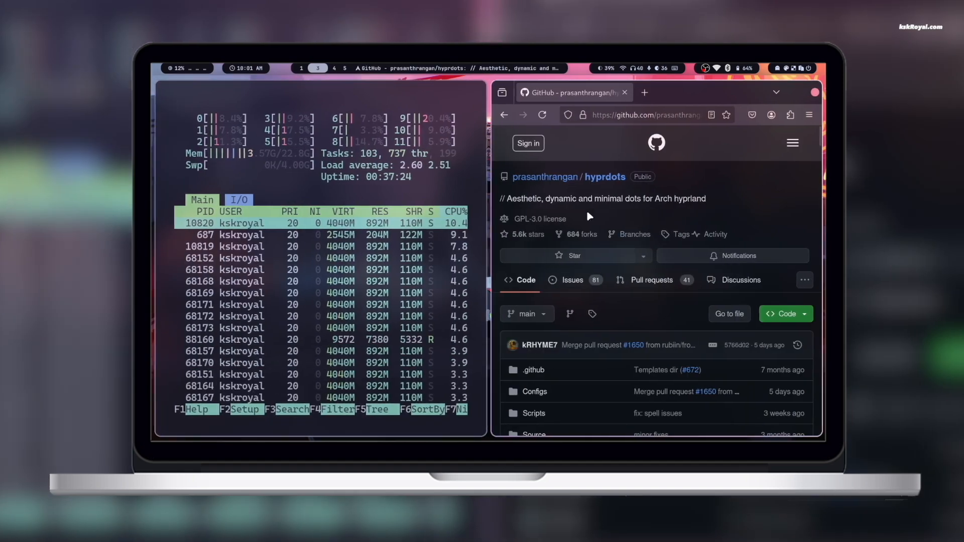
Step: Swap the GitHub and htop tiles, send htop to workspace 6 and back, then switch to workspace 4
key("super+shift+Right")
left_click_drag(286, 164, 529, 194)
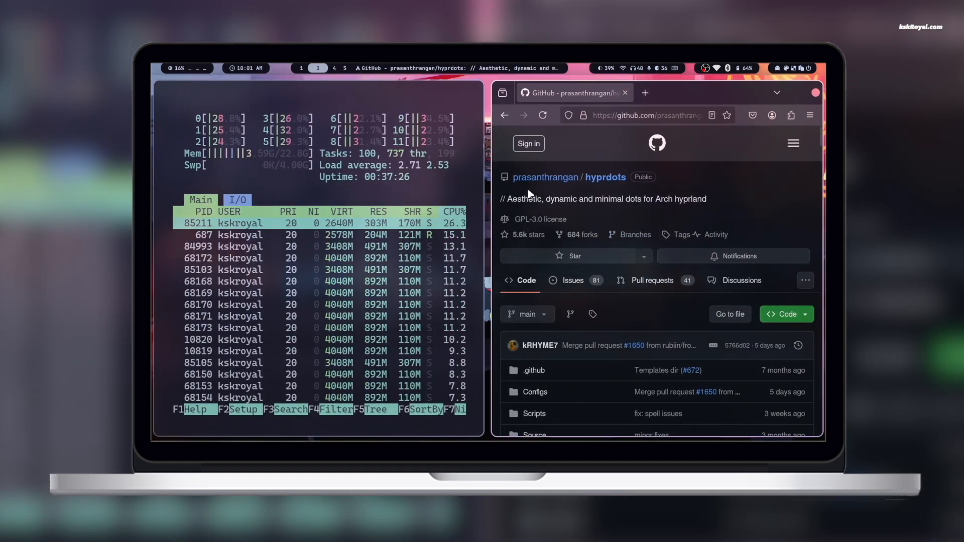
left_click_drag(371, 176, 619, 203)
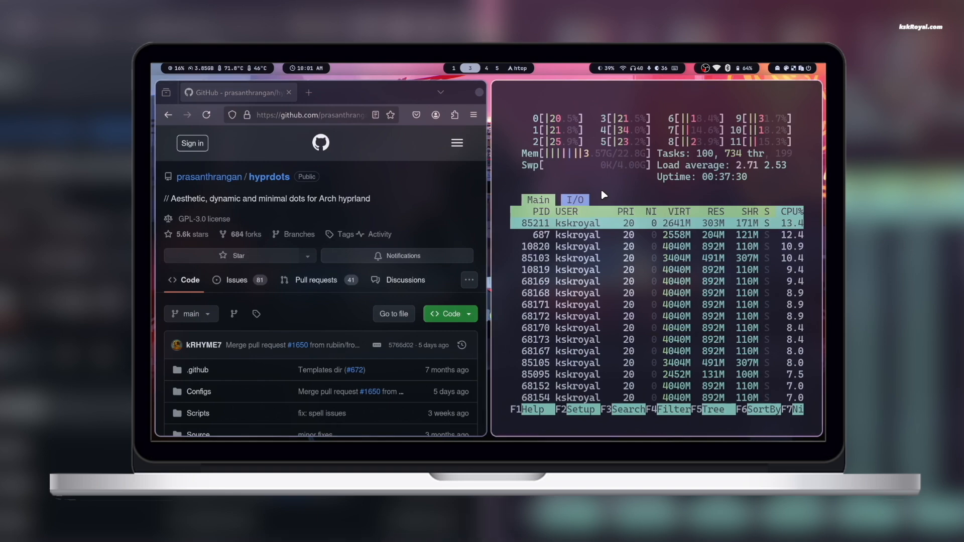
key("super+shift+6")
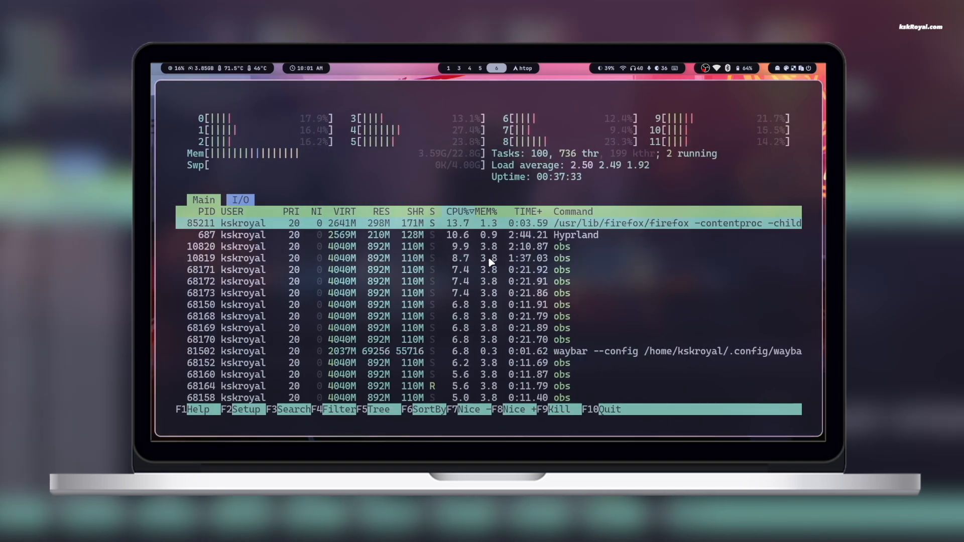
key("super+shift+3")
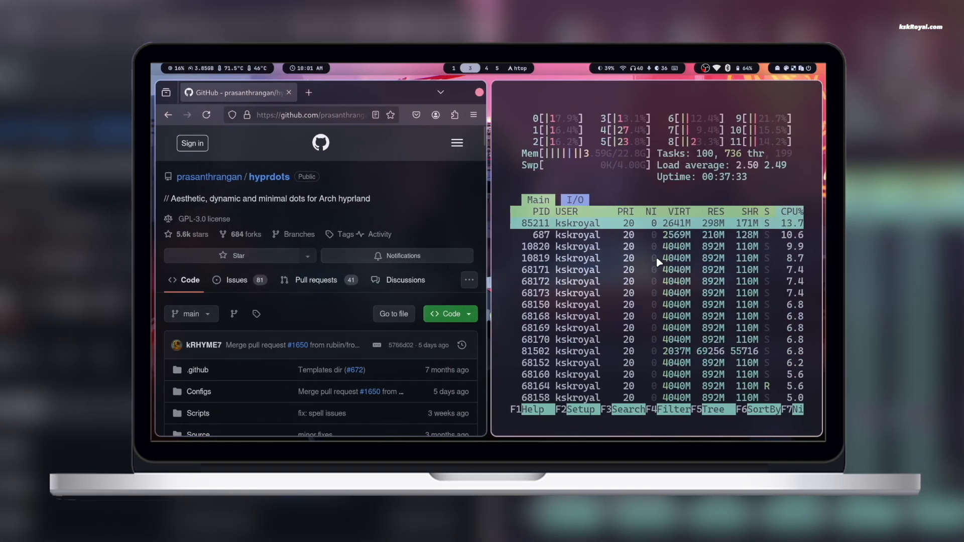
key("super+4")
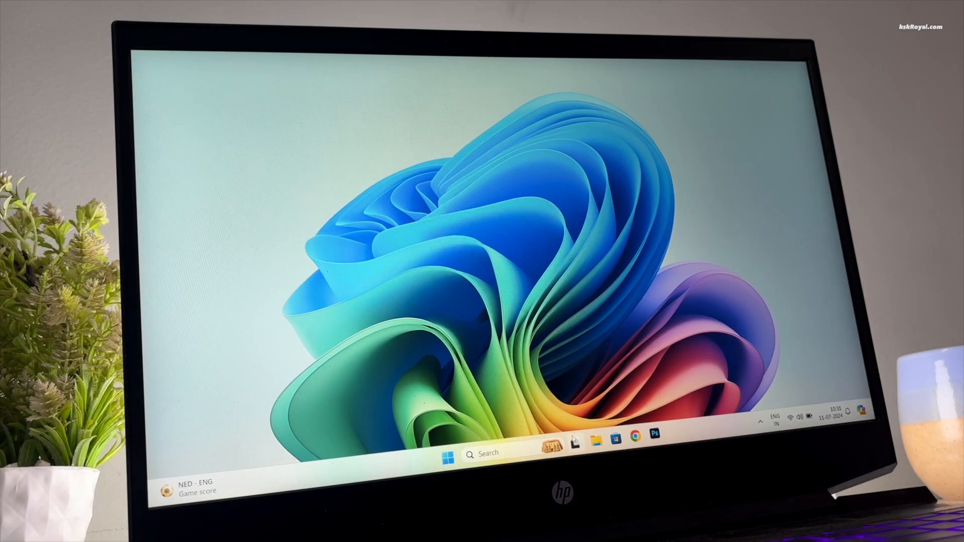
Step: Leave Task View for the desktop and close the Microsoft Store window
key("super+Tab")
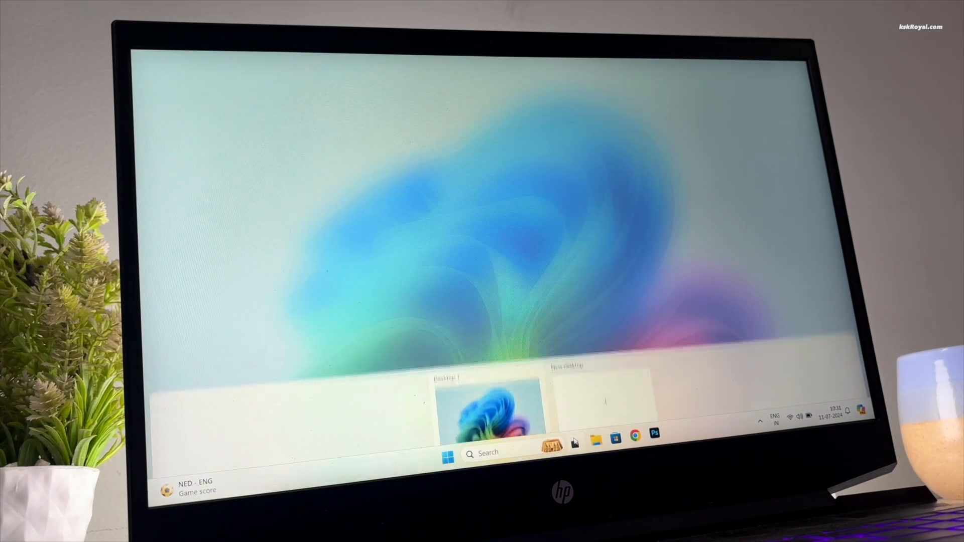
left_click(605, 165)
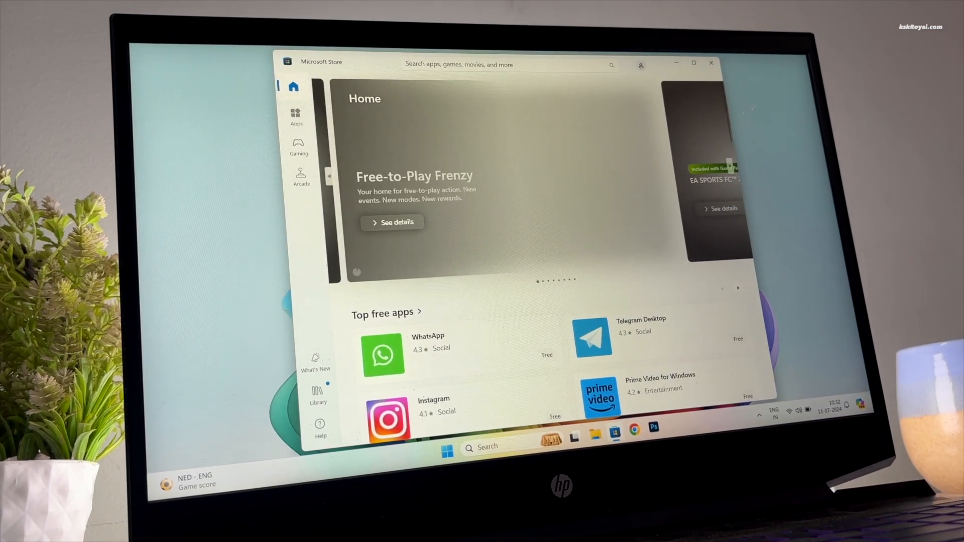
left_click(716, 68)
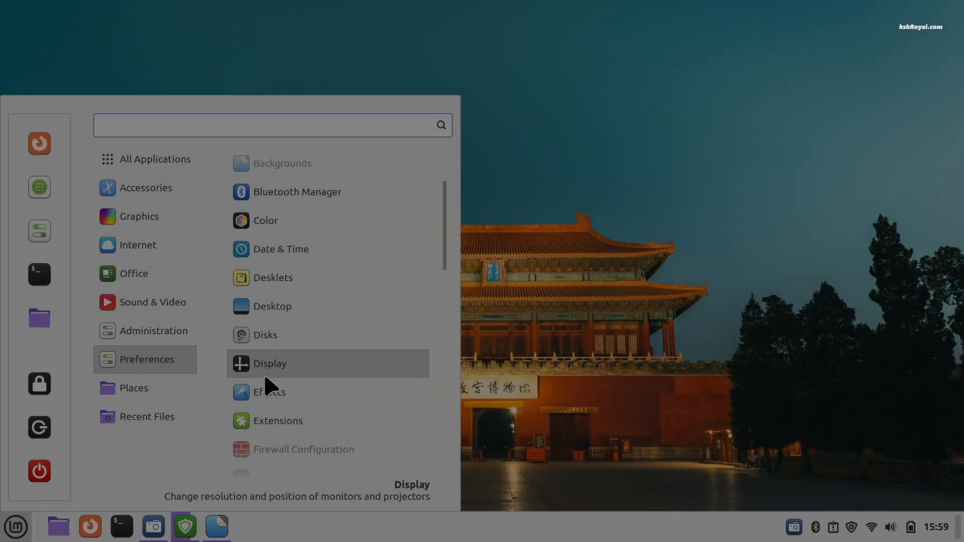
Step: Scroll through the application menu, then close it
scroll(265, 381, "down", 4)
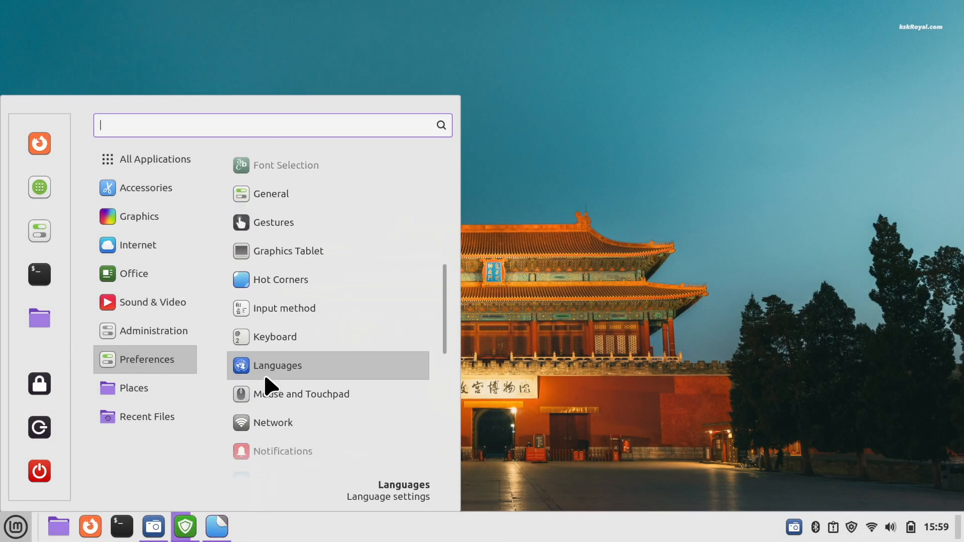
scroll(265, 378, "down", 8)
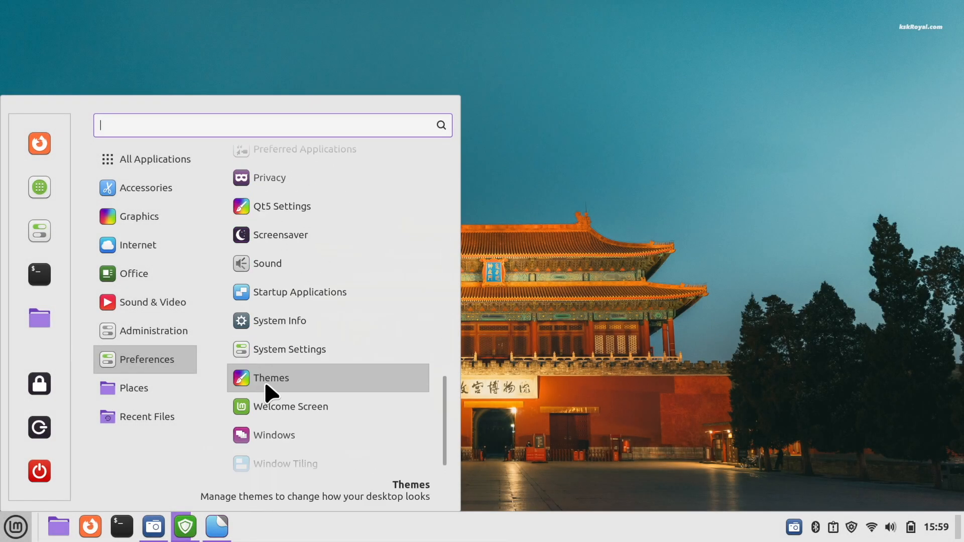
left_click(702, 274)
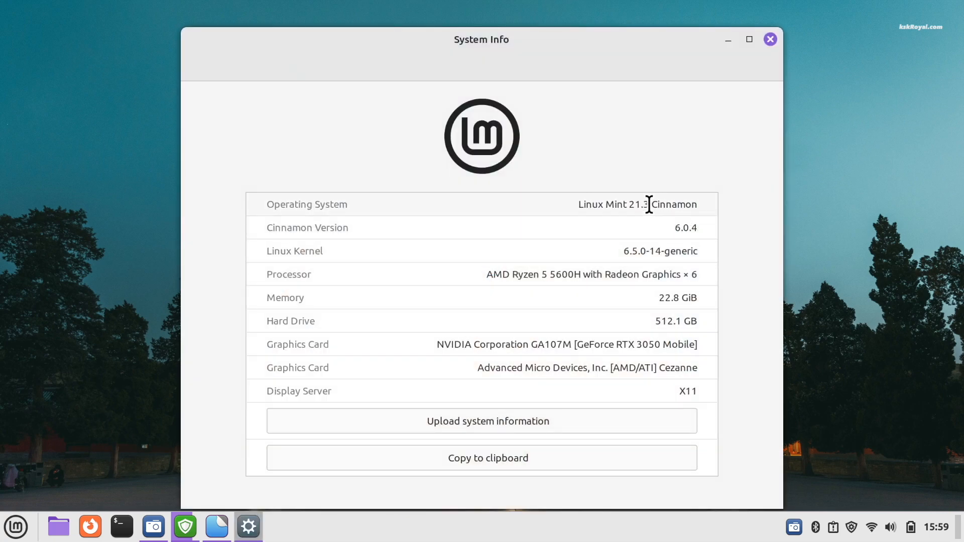
Step: Highlight the Linux Mint 21.3 Cinnamon version, processor, 22.8 GiB memory and 512.1 GB drive in System Info
triple_click(647, 204)
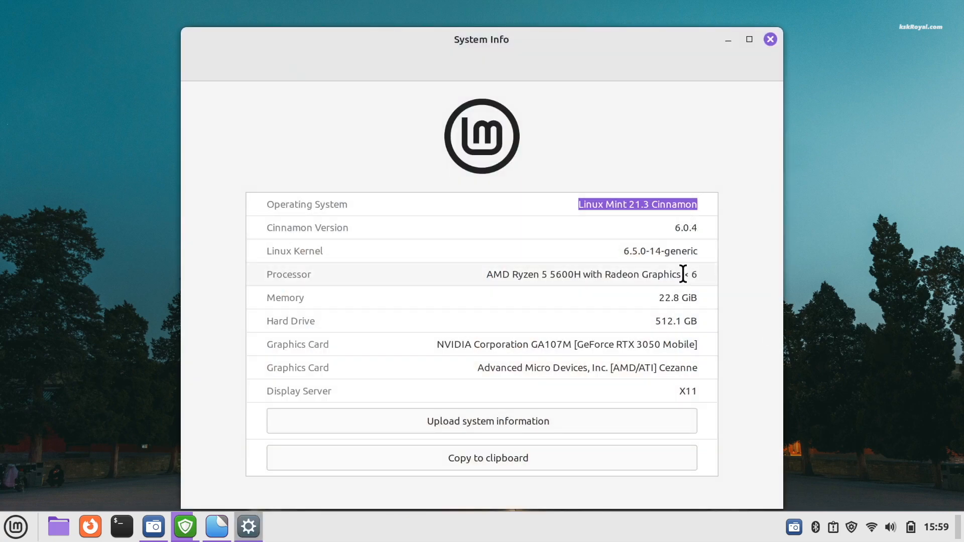
triple_click(689, 274)
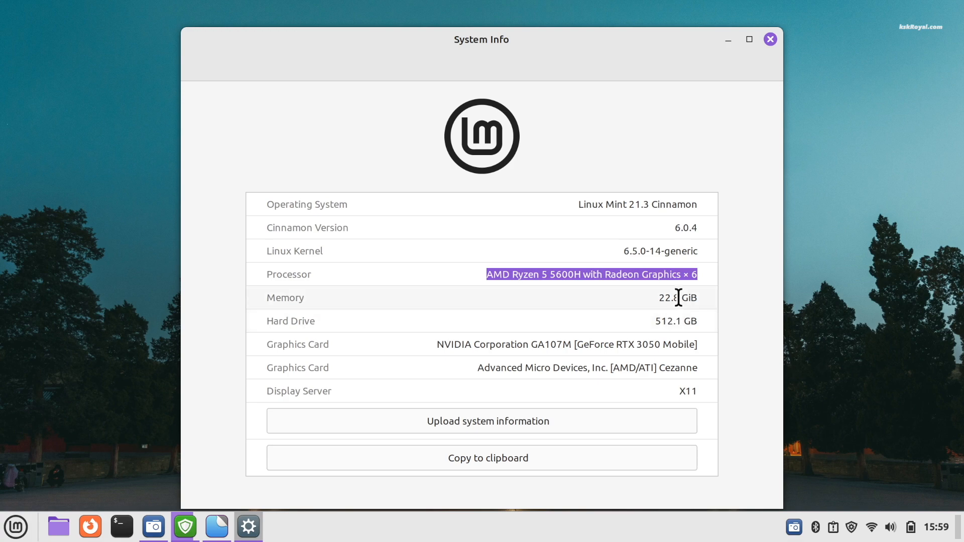
triple_click(679, 297)
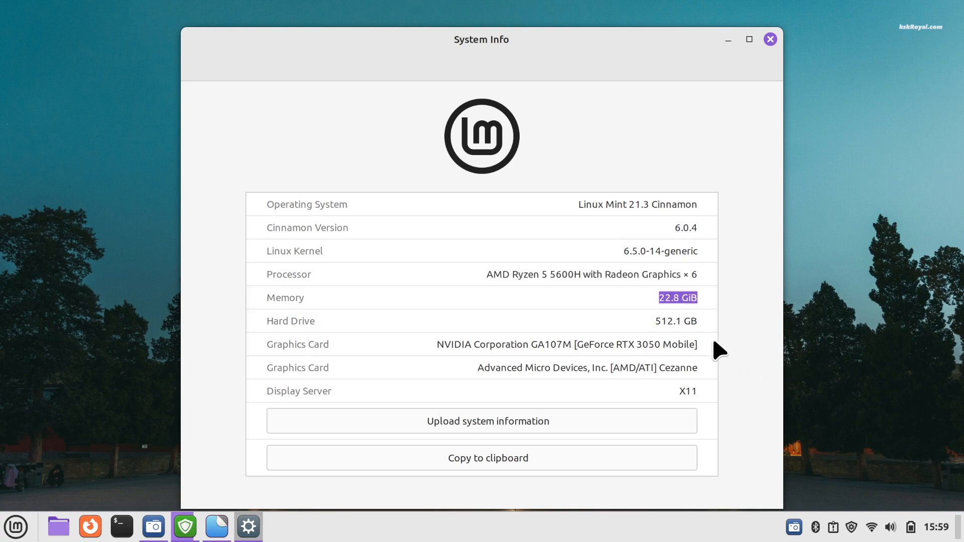
triple_click(685, 321)
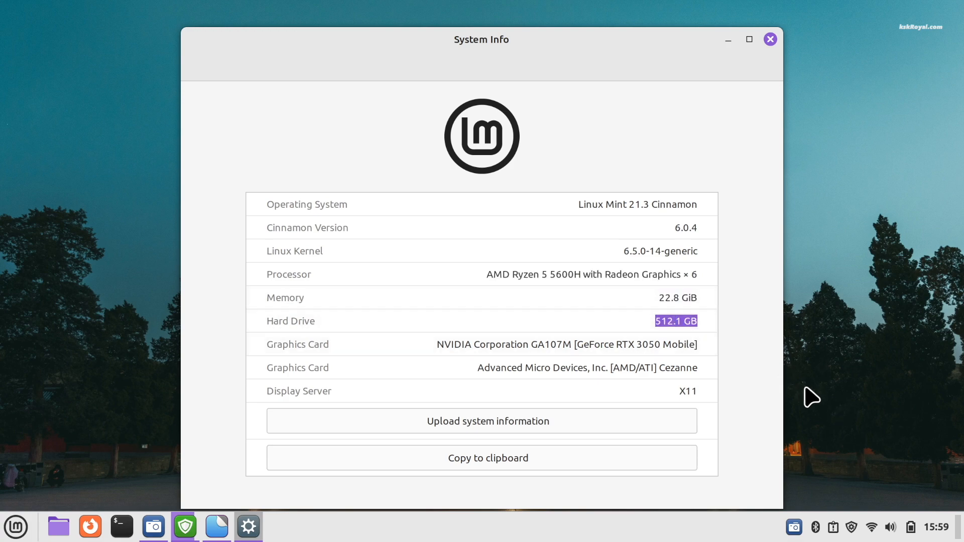
Step: Move the Update Manager window to Workspace 2 and return to Workspace 1
mouse_move(963, 0)
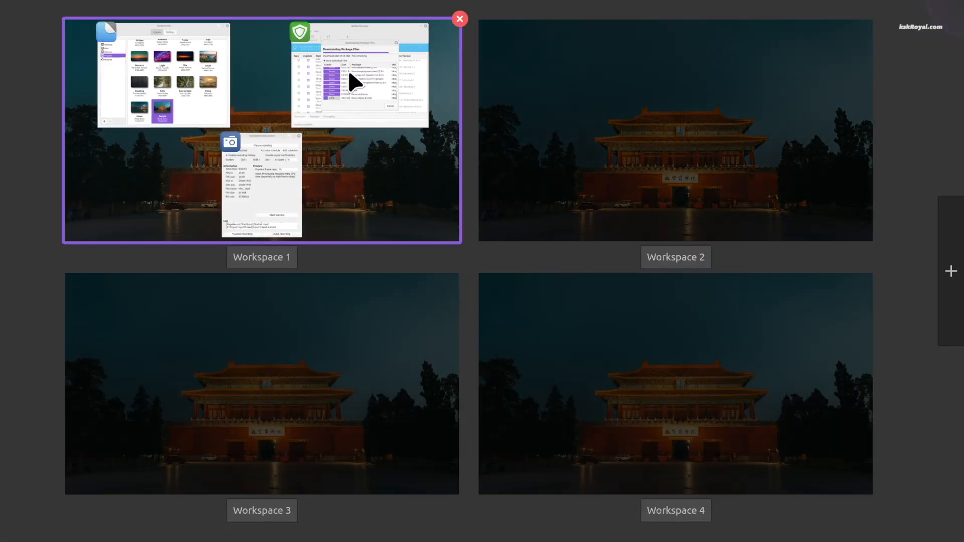
left_click_drag(348, 77, 734, 178)
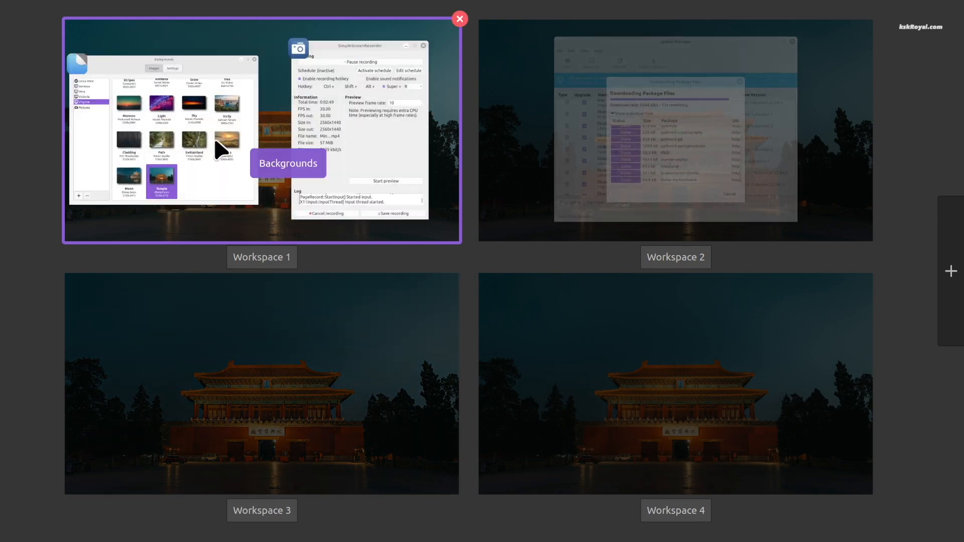
left_click(215, 143)
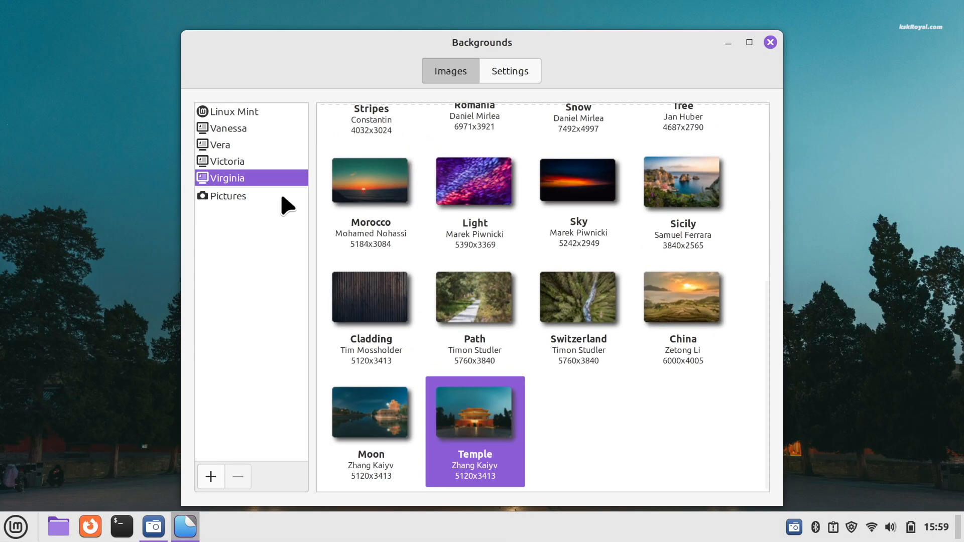
Step: Open the Home folder, reposition it, then minimize it and the Backgrounds window
key("super+e")
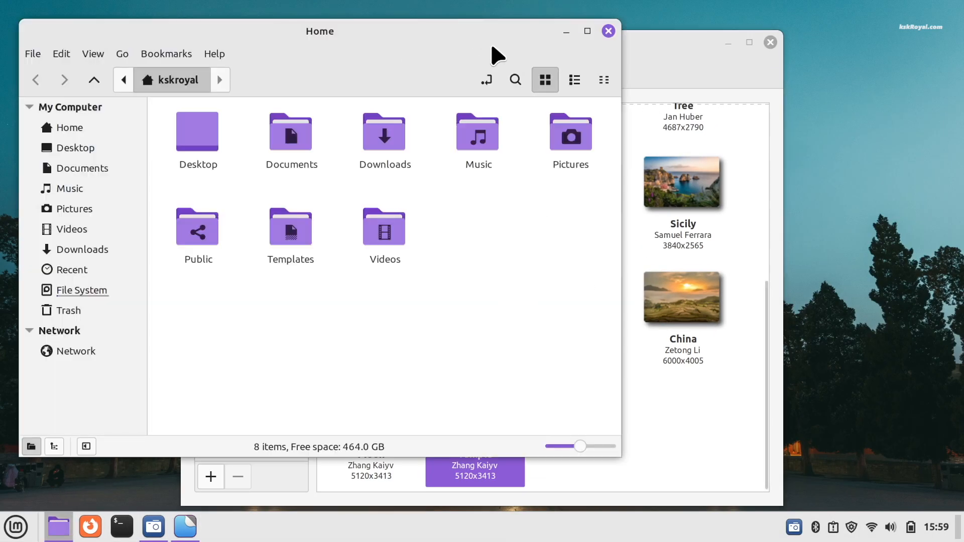
left_click_drag(459, 30, 555, 62)
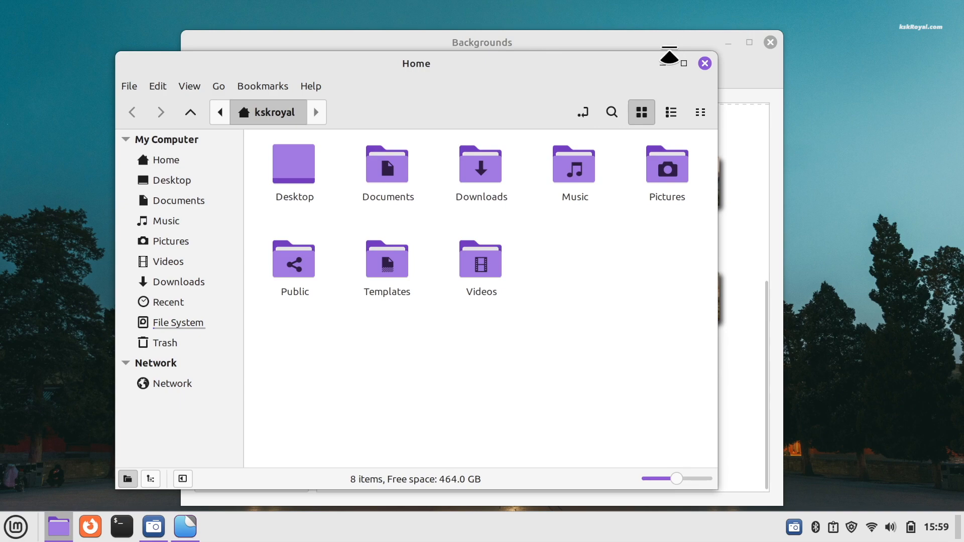
left_click(663, 63)
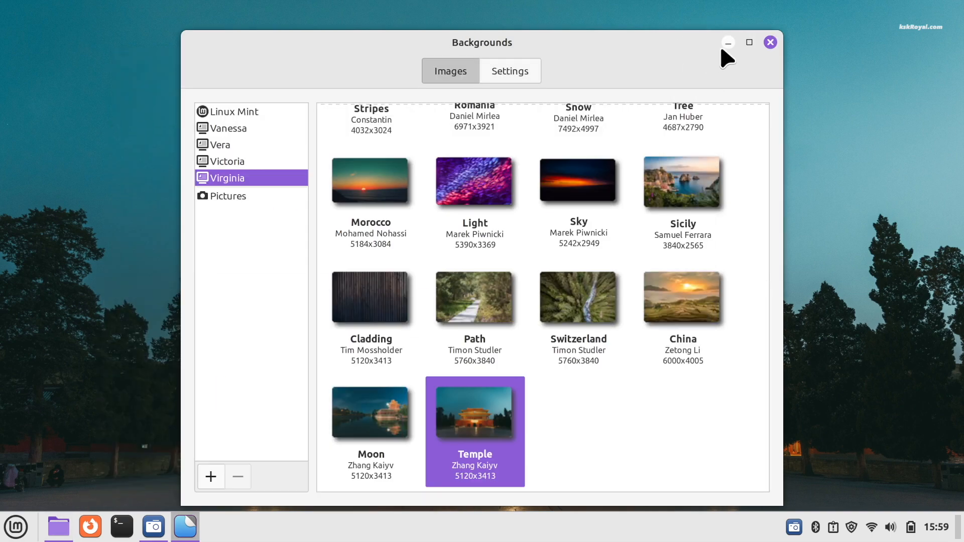
left_click(727, 43)
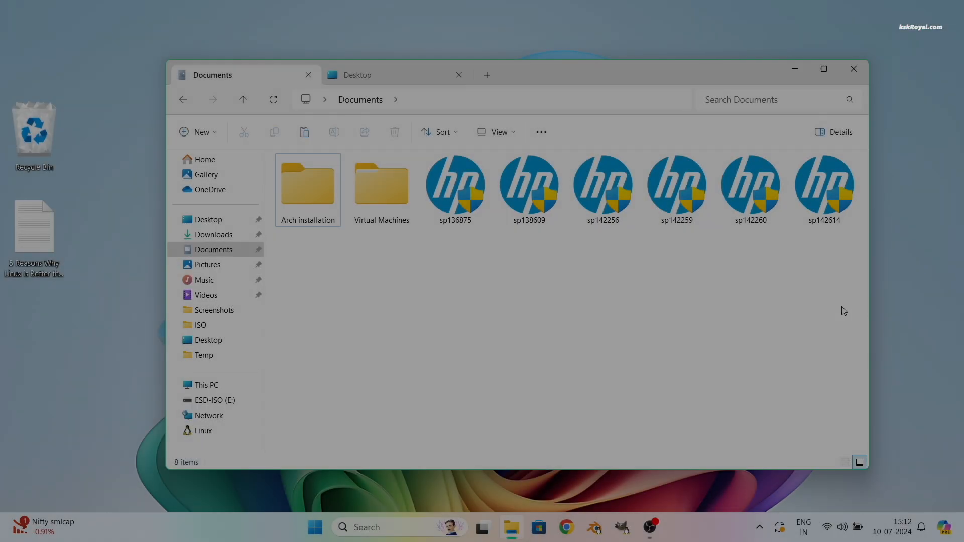
Step: Copy the six HP sp driver files from Documents into a new Drivers folder on ESD-ISO (E:)
left_click_drag(863, 273, 459, 179)
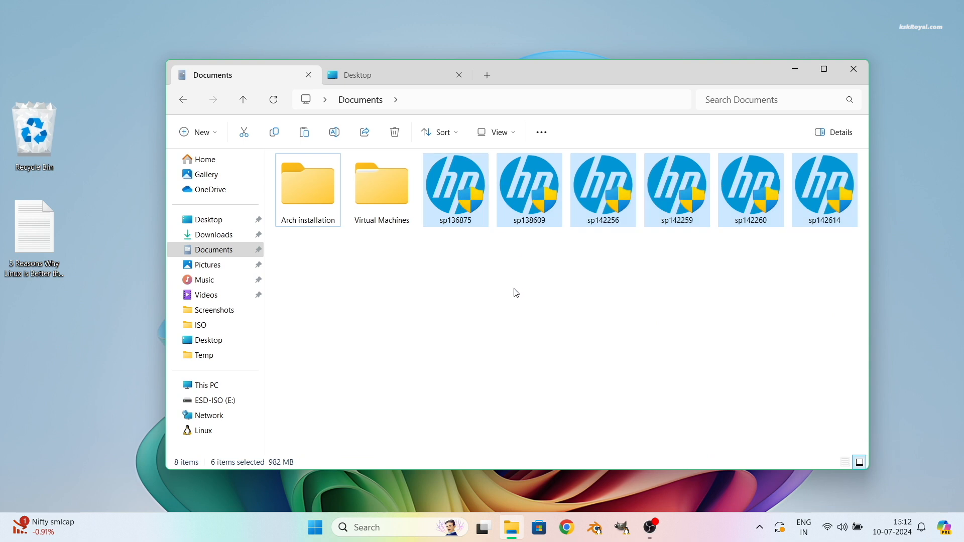
left_click(199, 401)
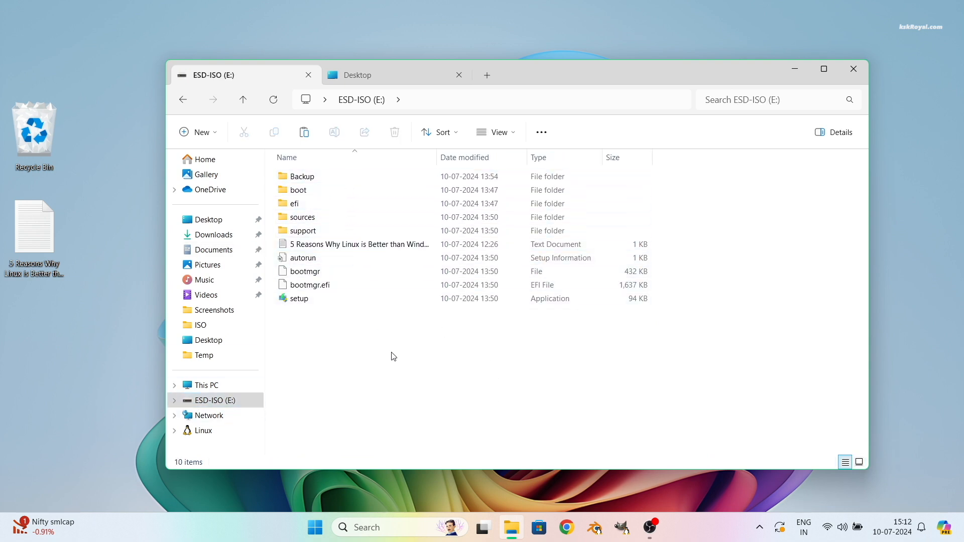
key("ctrl+shift+n")
type("Driver")
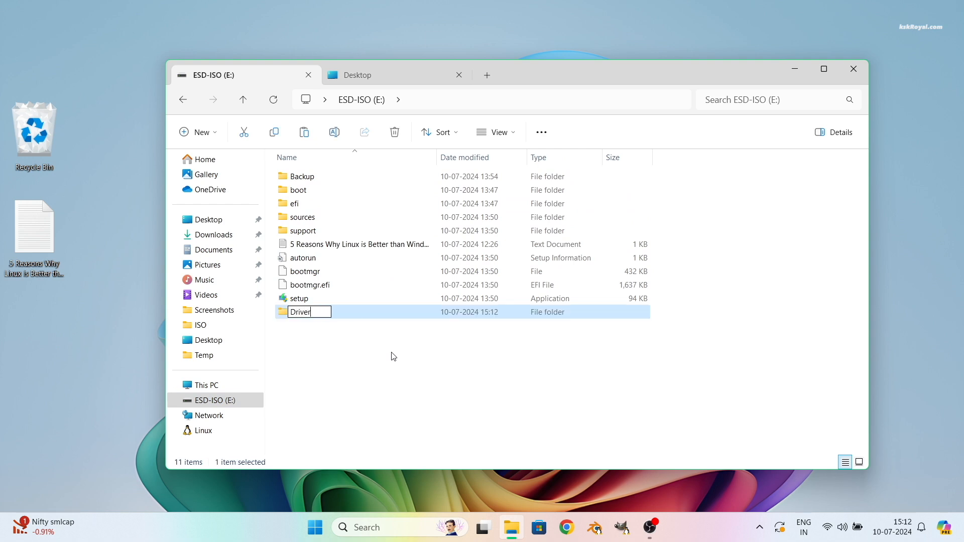
type("s")
key("Return")
key("Return")
key("ctrl+v")
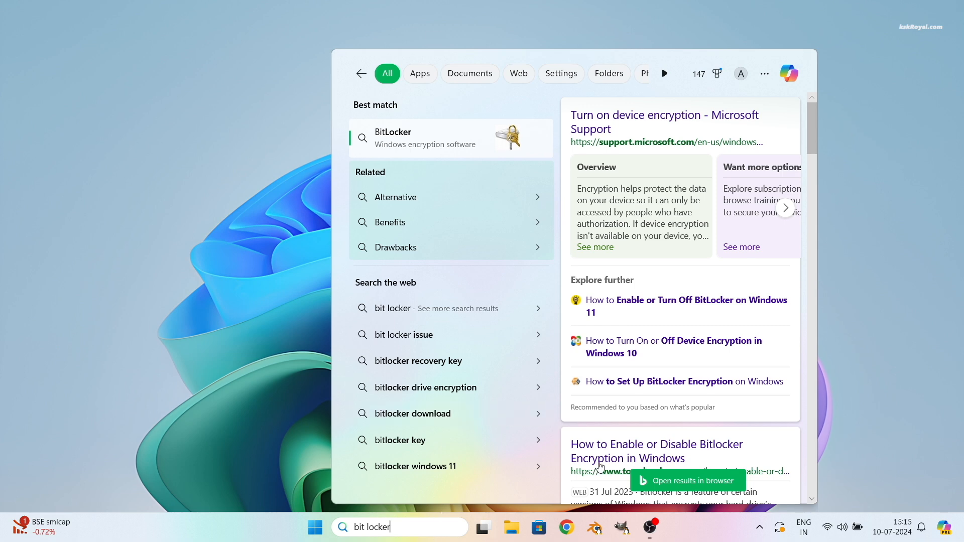
Step: Dismiss the 'bit locker' search results panel with Esc
key("Escape")
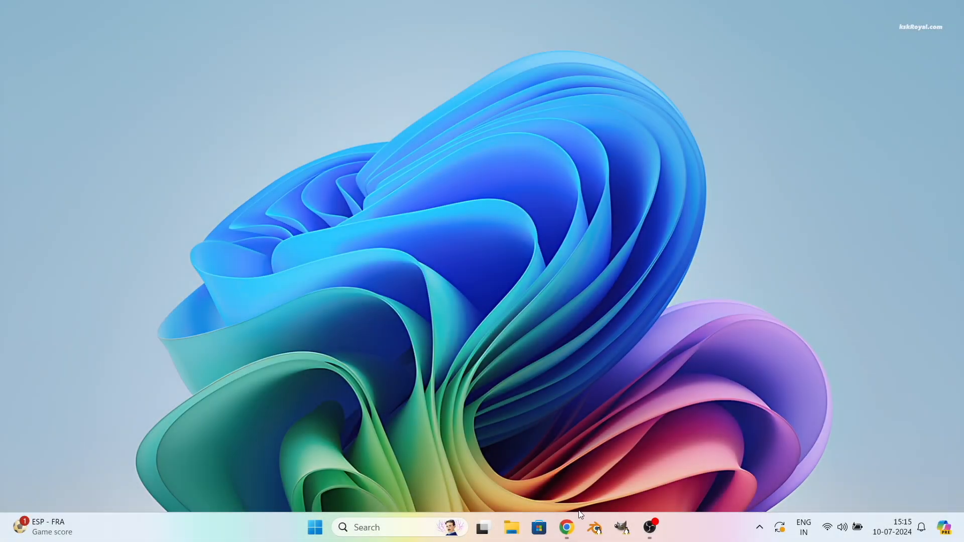
Step: Restore Chrome, go to the Linux Mint download page, and highlight the Cinnamon Edition heading and tagline
left_click(567, 527)
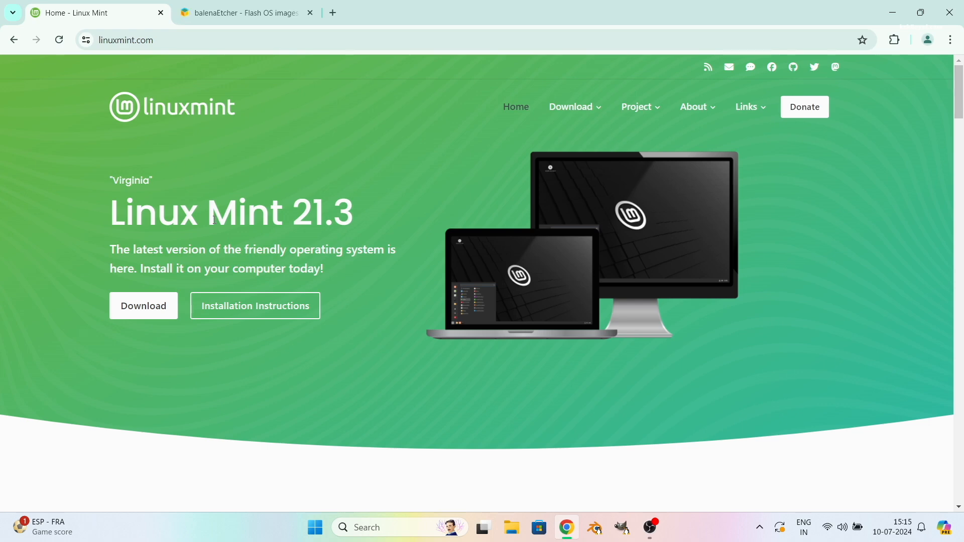
left_click(157, 312)
scroll(384, 336, "down", 3)
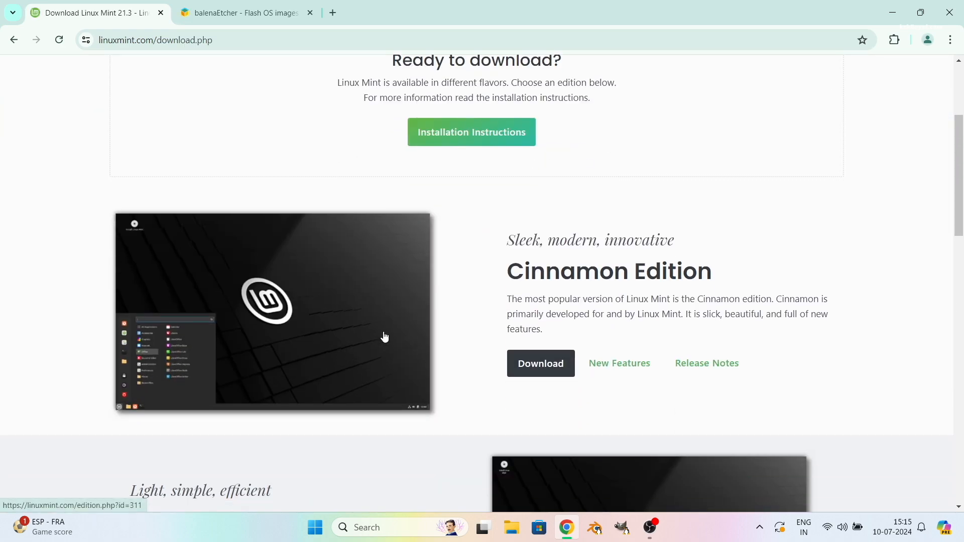
triple_click(564, 270)
triple_click(571, 242)
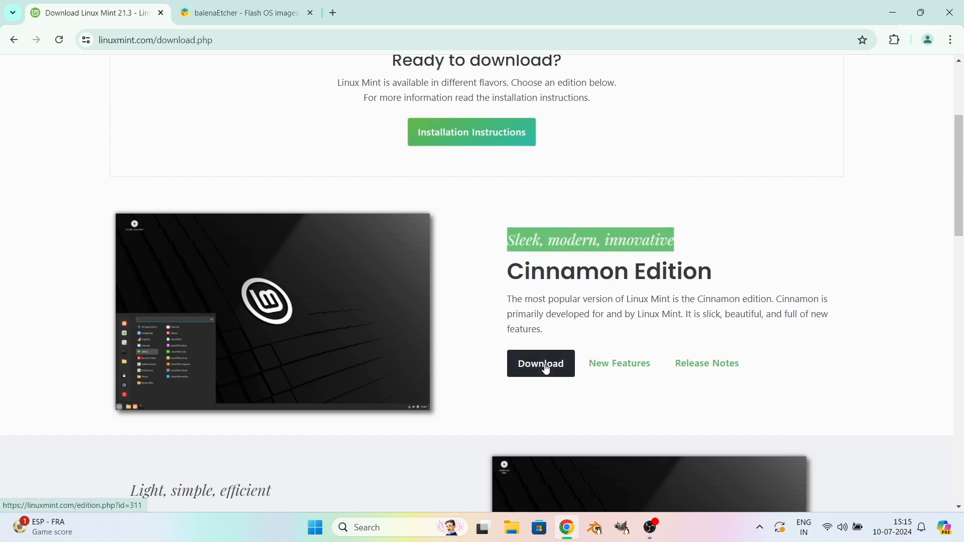
Step: Open the Cinnamon Edition EDGE ISO download page and scroll down it
scroll(552, 367, "down", 15)
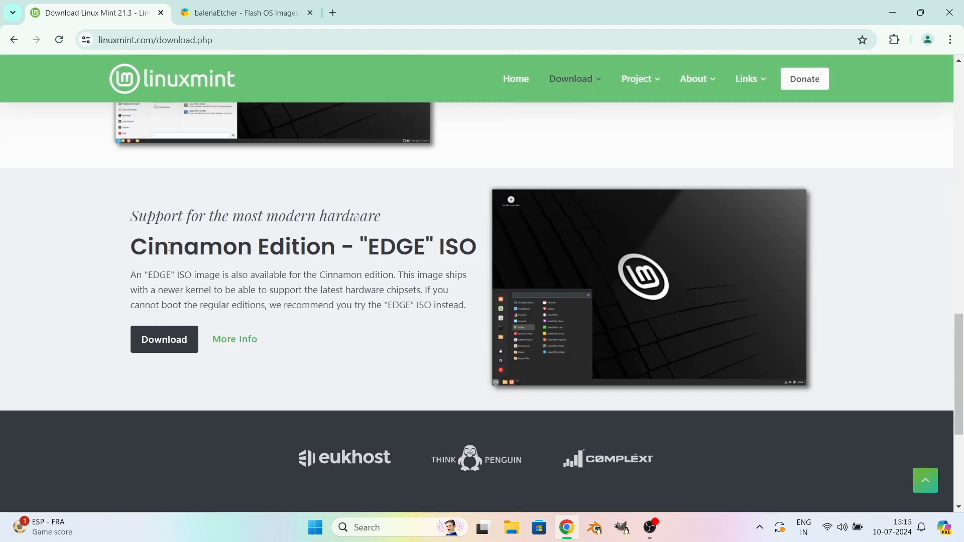
triple_click(170, 246)
left_click(182, 290)
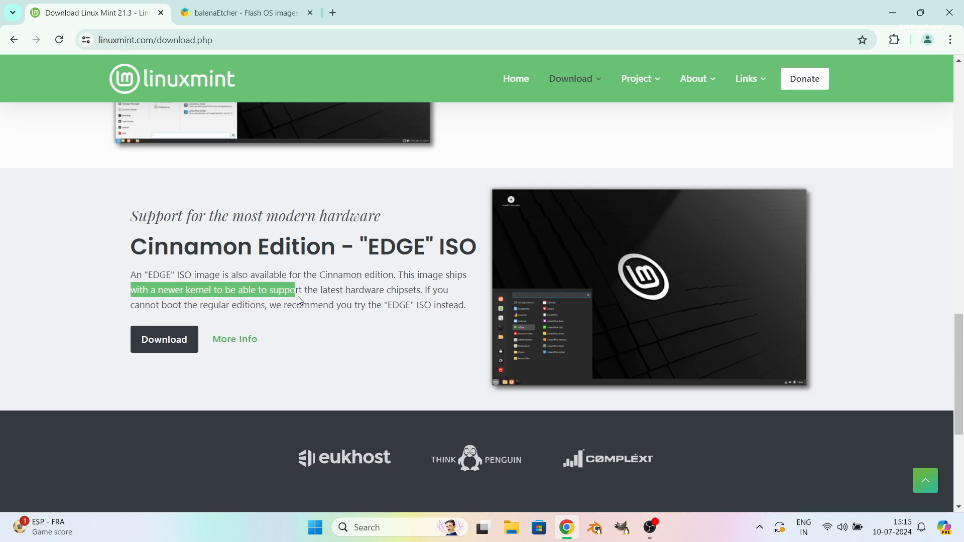
left_click(194, 339)
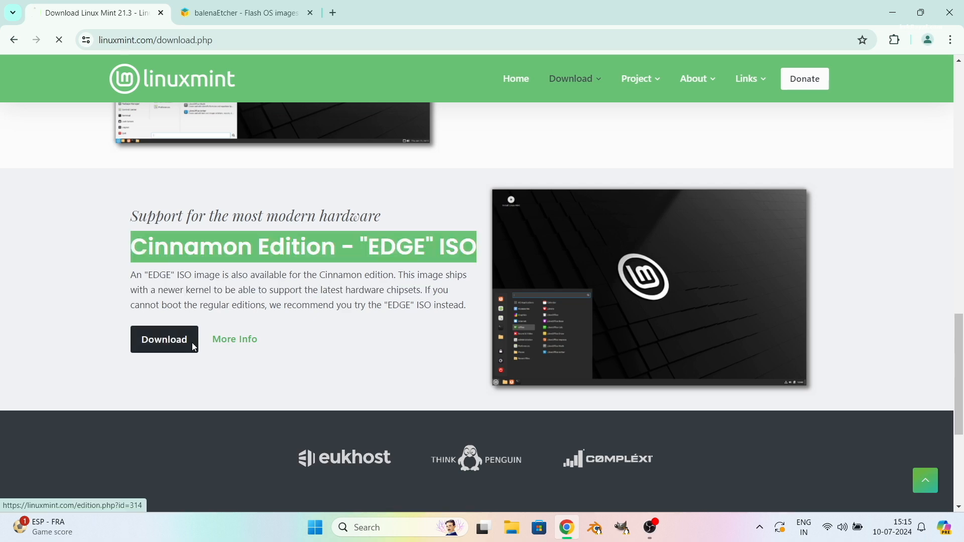
scroll(663, 336, "down", 2)
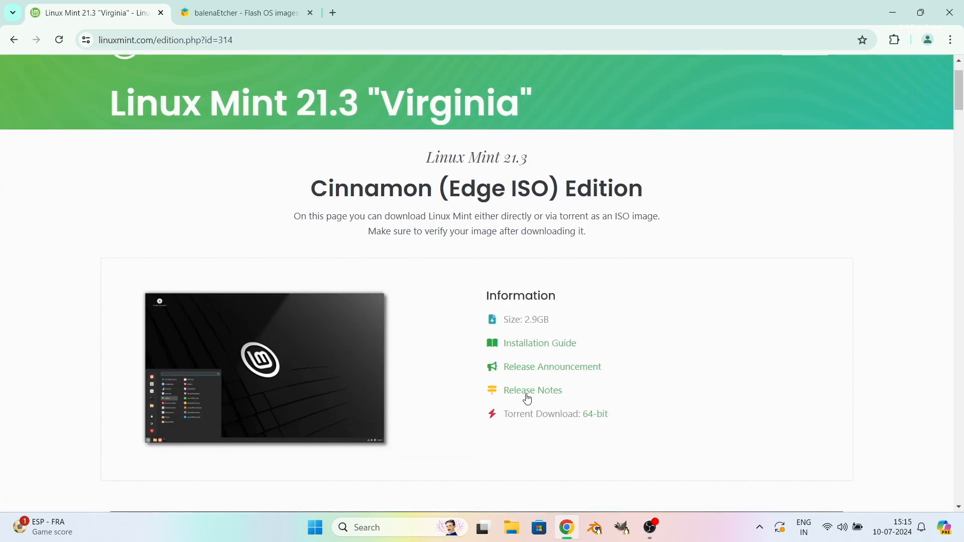
Step: Download linuxmint-21.3-cinnamon-64bit-edge.iso from the Clarkson University mirror and check its progress in download history
scroll(525, 398, "down", 8)
scroll(616, 410, "down", 4)
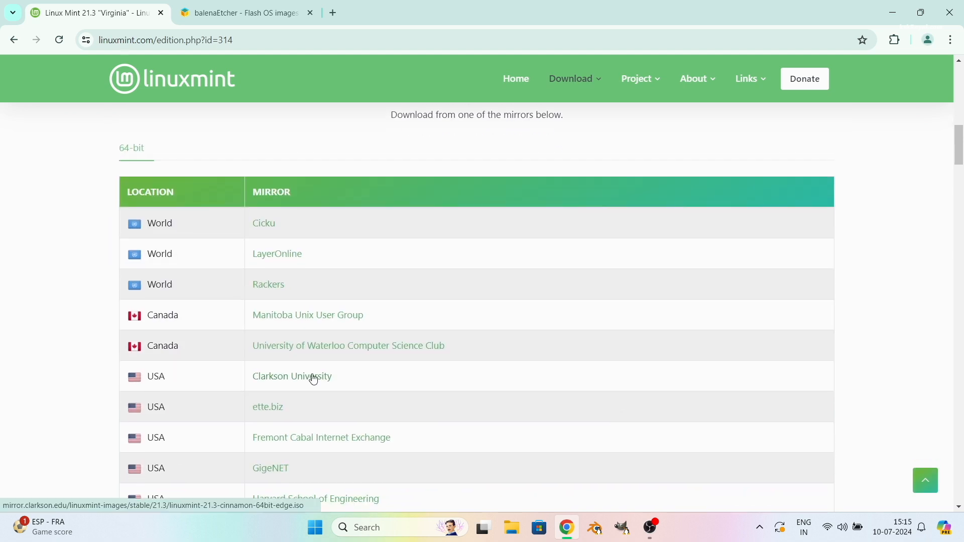
left_click(320, 377)
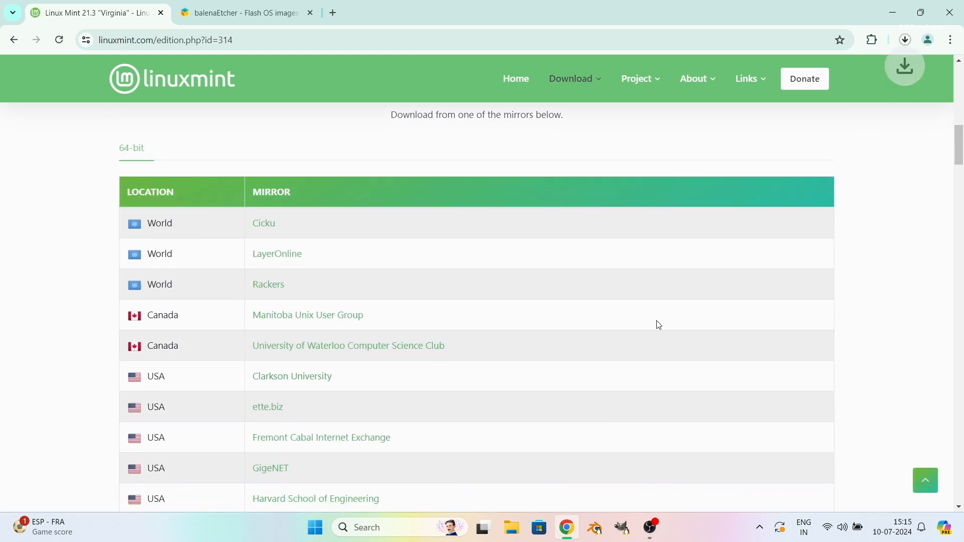
left_click(904, 39)
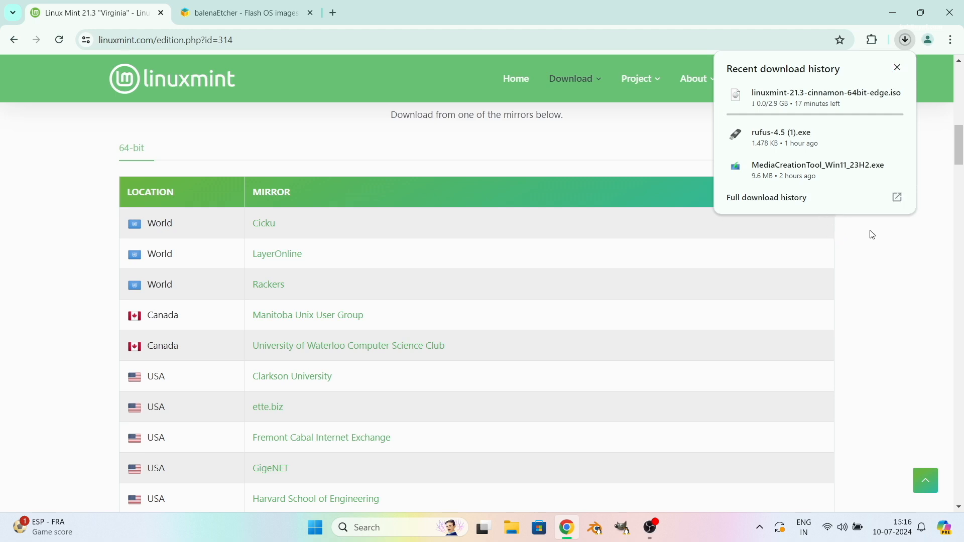
left_click(862, 204)
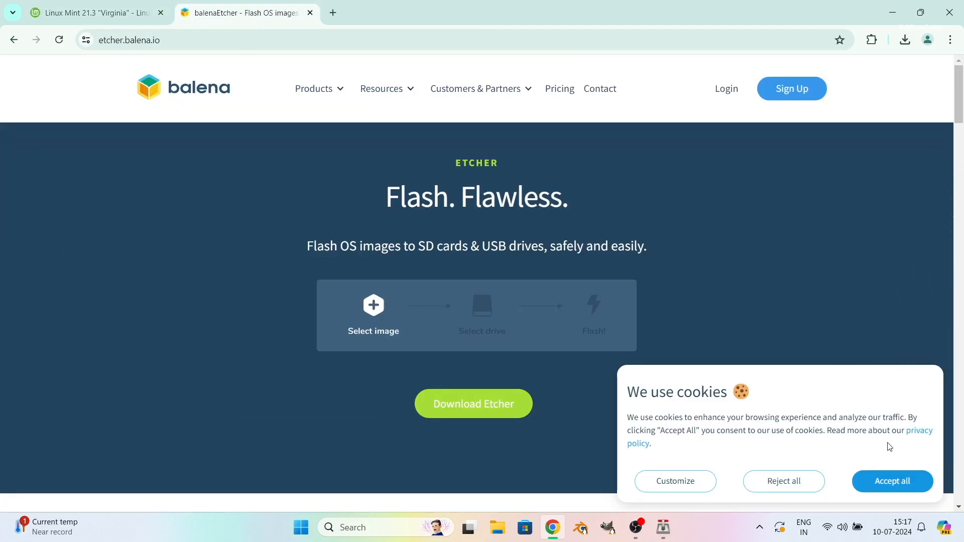
Step: Accept the balenaEtcher site's cookies and download the Etcher installer for Windows (x86|x64)
left_click(876, 482)
left_click(437, 409)
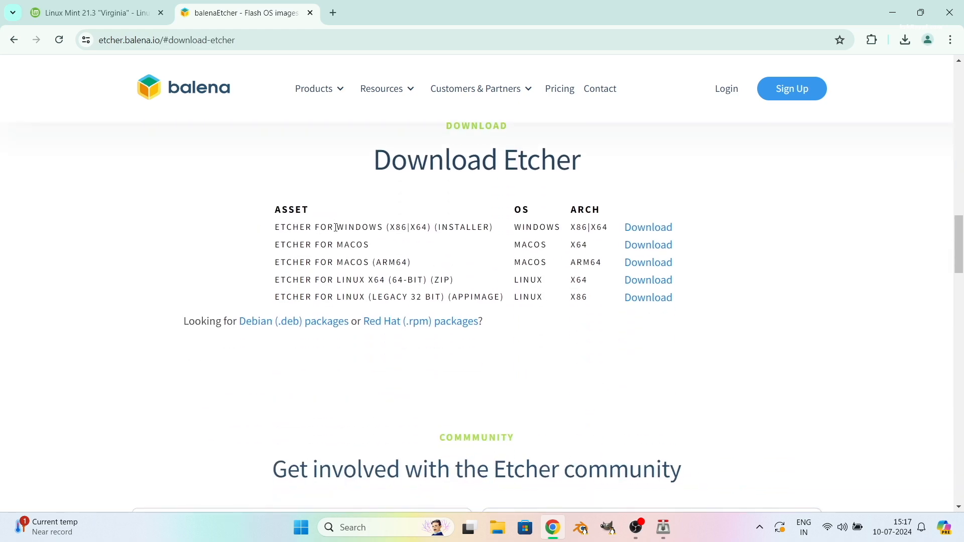
triple_click(336, 228)
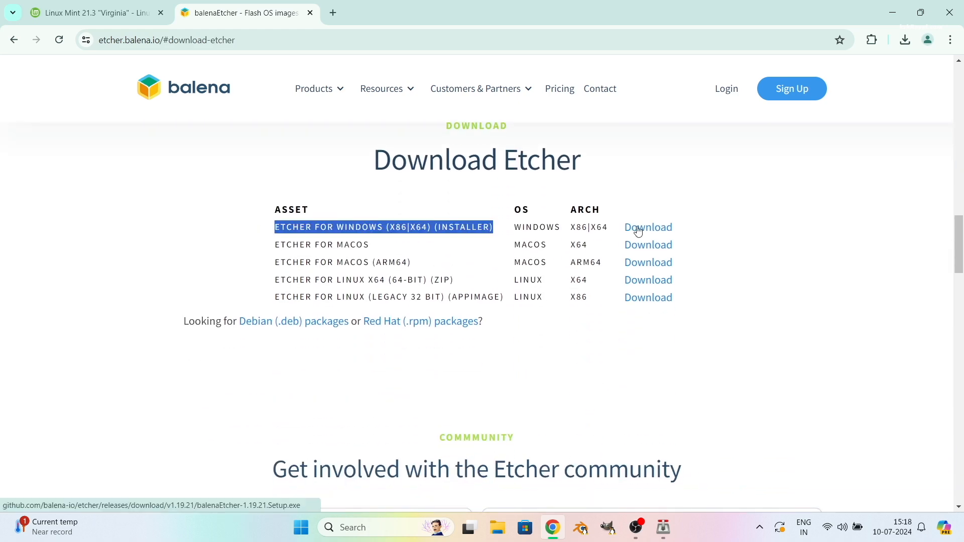
left_click(635, 229)
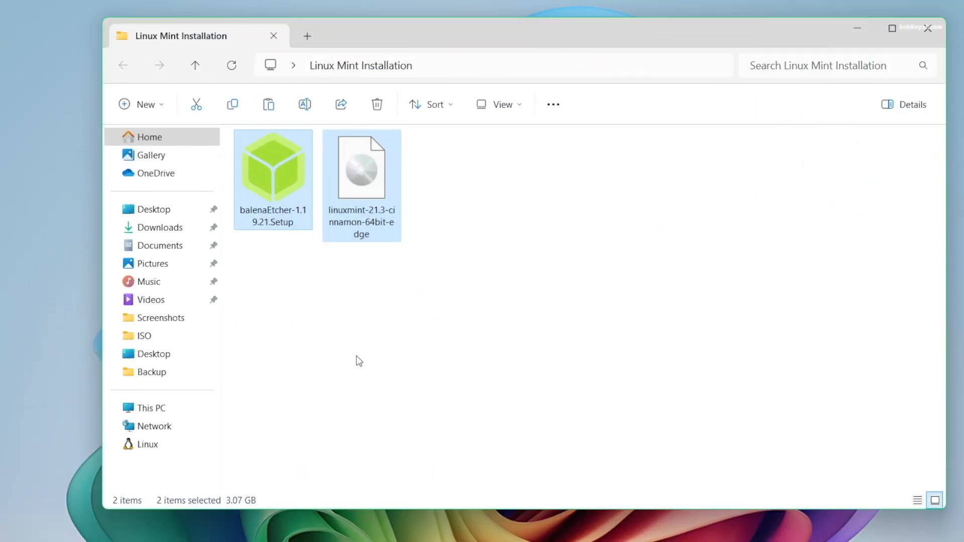
Step: Launch balenaEtcher-1.19.21.Setup from the Linux Mint Installation folder
left_click(333, 304)
double_click(254, 208)
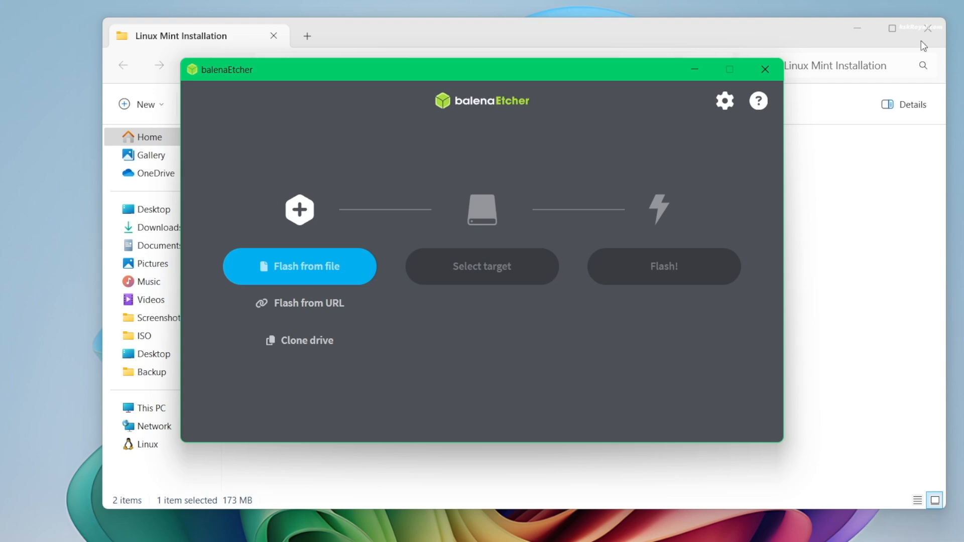
left_click(857, 28)
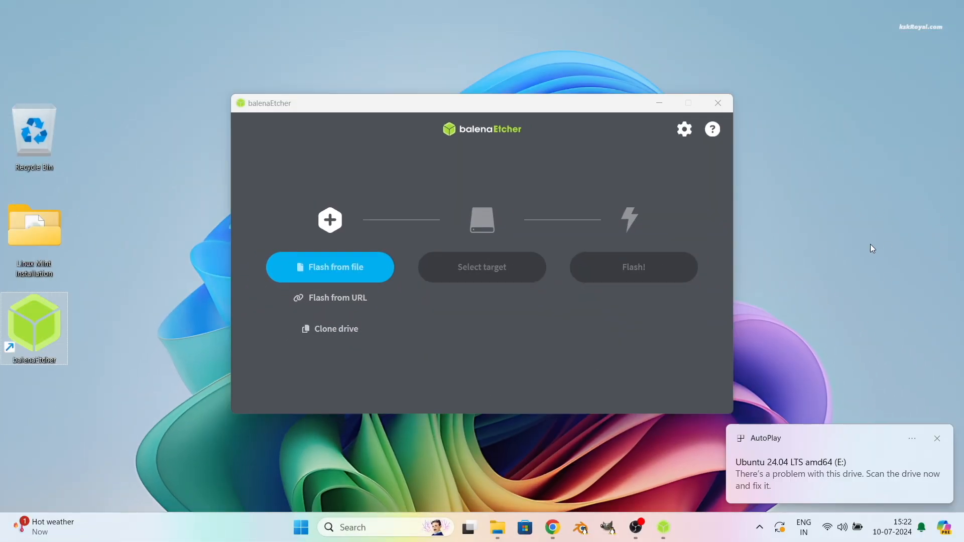
Step: Choose linuxmint-21.3-cinnamon-64bit-edge.iso (3.13 GB) as the image to flash
left_click(330, 268)
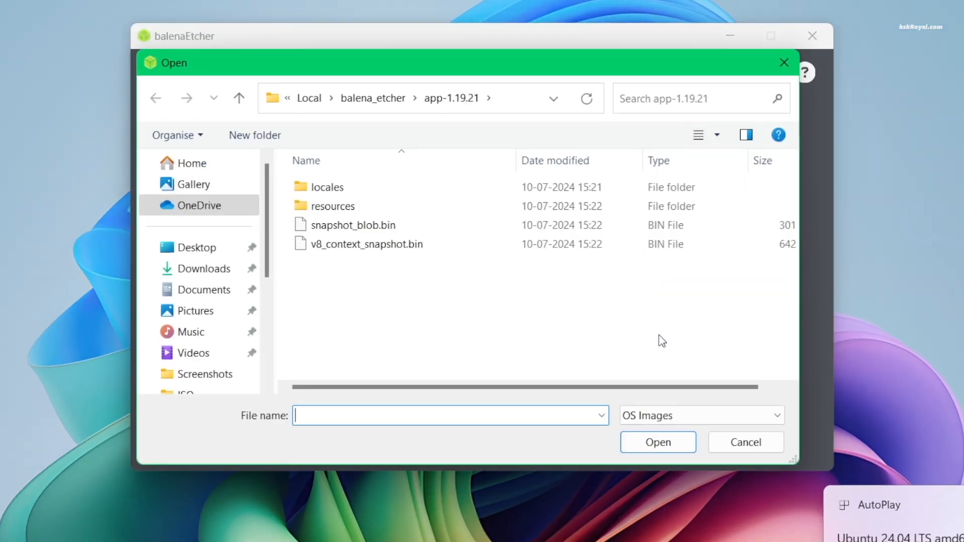
left_click(500, 187)
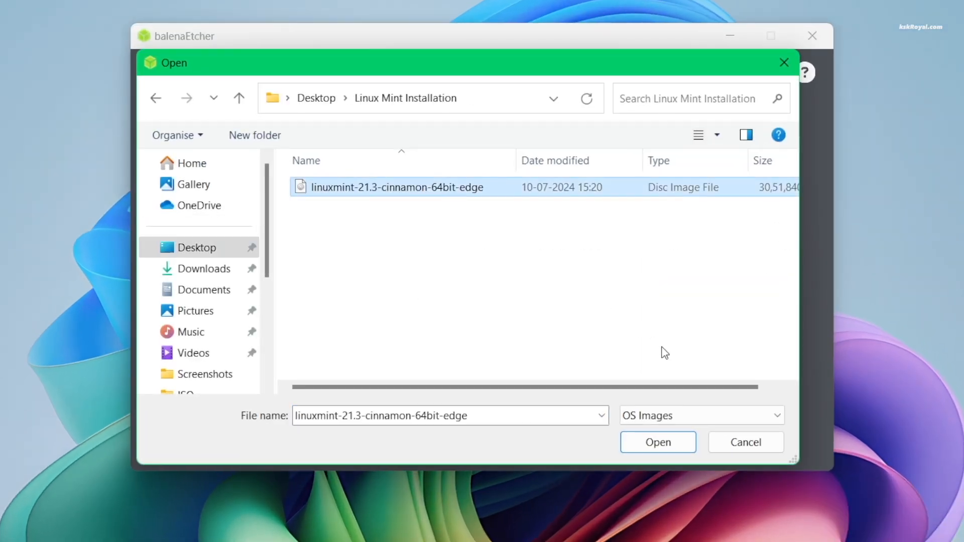
left_click(692, 442)
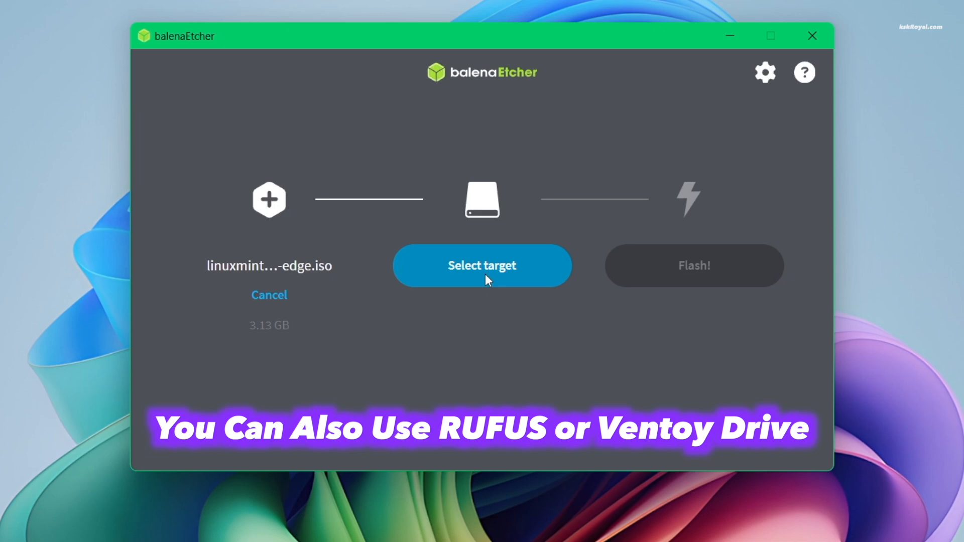
Step: Target the 15.9 GB SanDisk Ultra USB drive and flash the Linux Mint image onto it
left_click(484, 274)
left_click(190, 177)
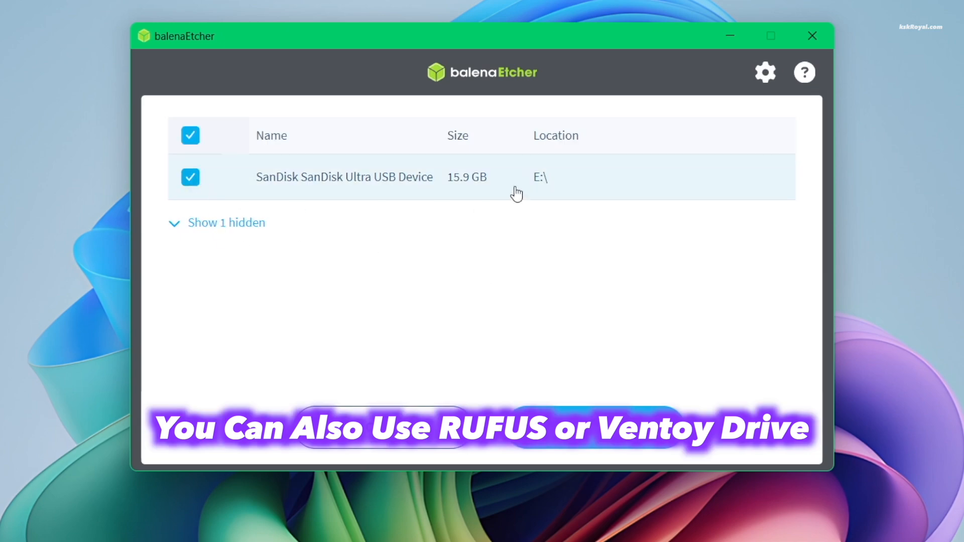
left_click(630, 436)
left_click(683, 273)
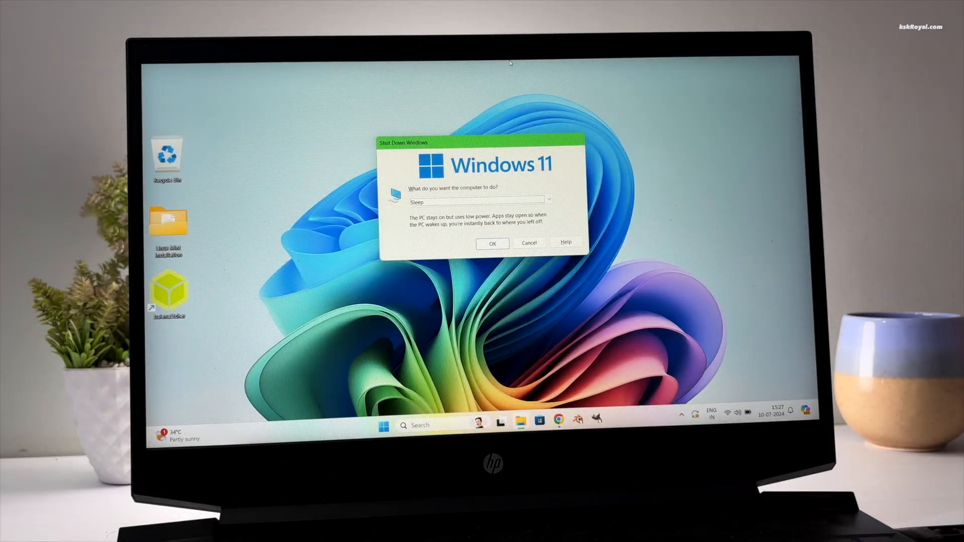
Step: Restart Windows and enter the BIOS Setup Utility from the HP Startup Menu with Esc, then F10
key("Down")
key("Down")
key("Return")
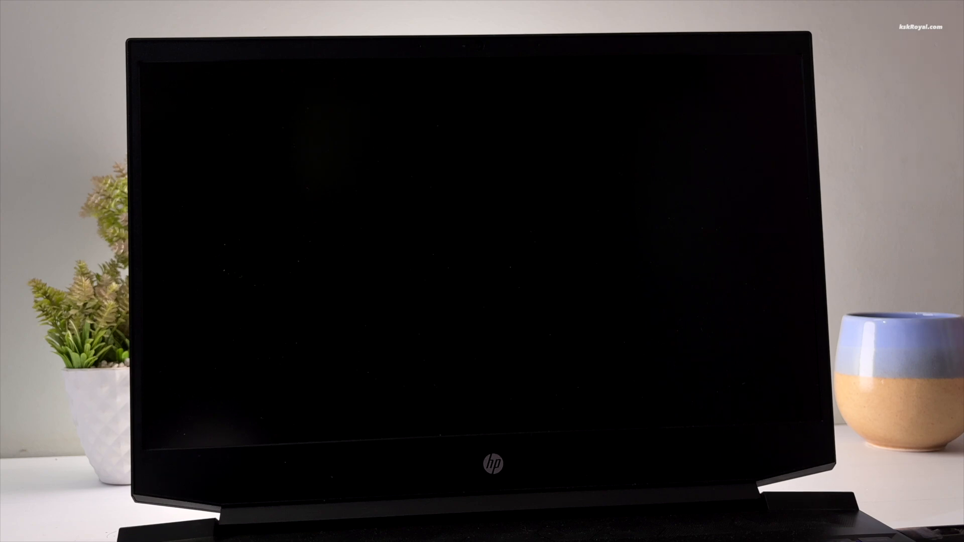
key("Escape")
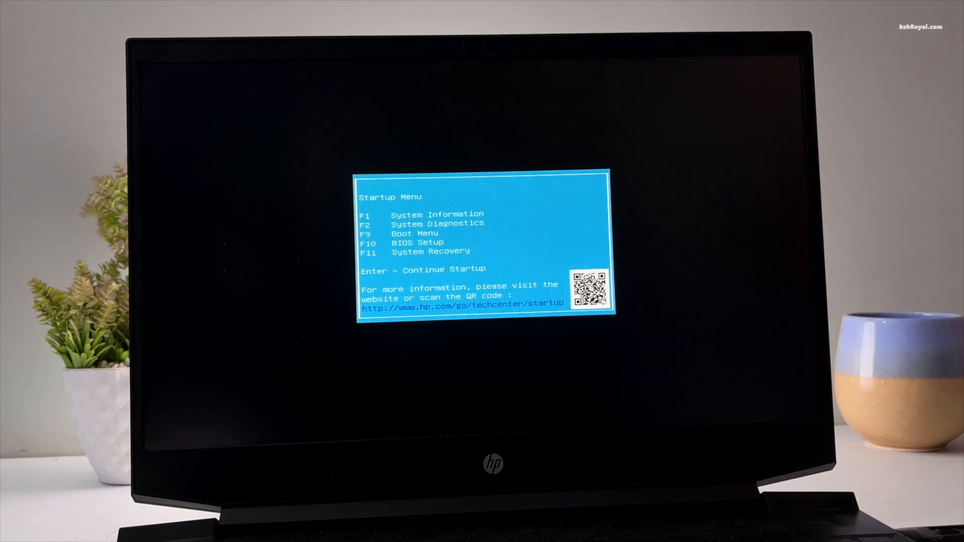
key("F10")
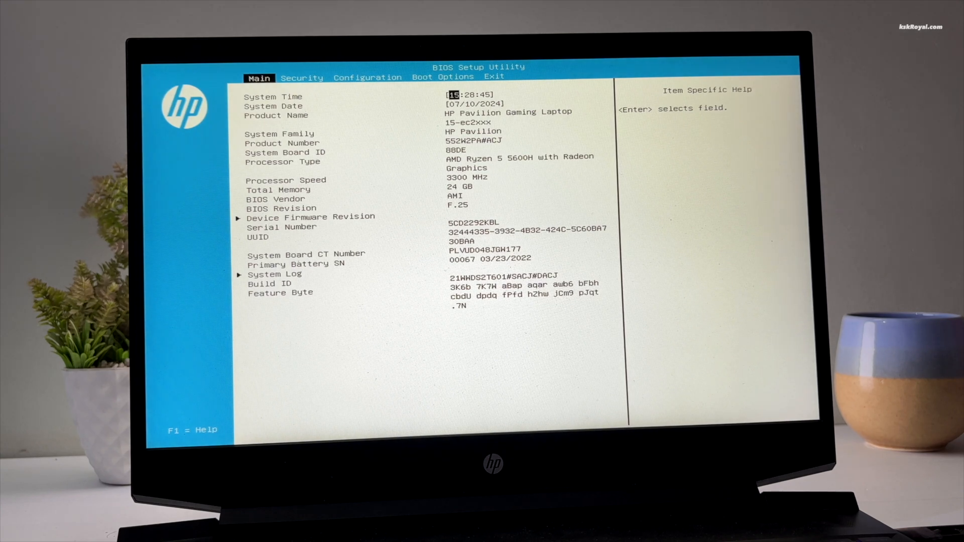
Step: On the Boot Options page, keep USB Boot Enabled and check the USB Flash Drive in the UEFI boot order
key("Right")
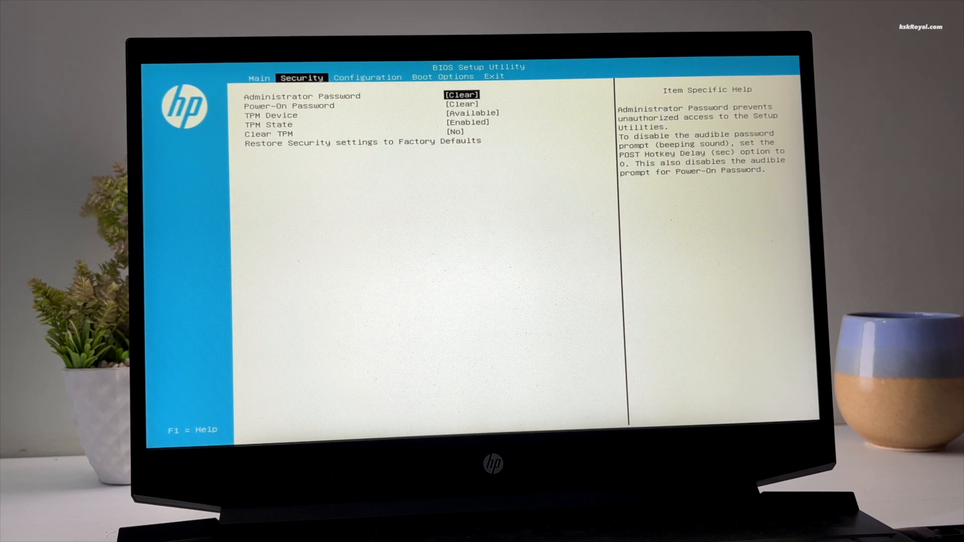
key("Right")
key("Right")
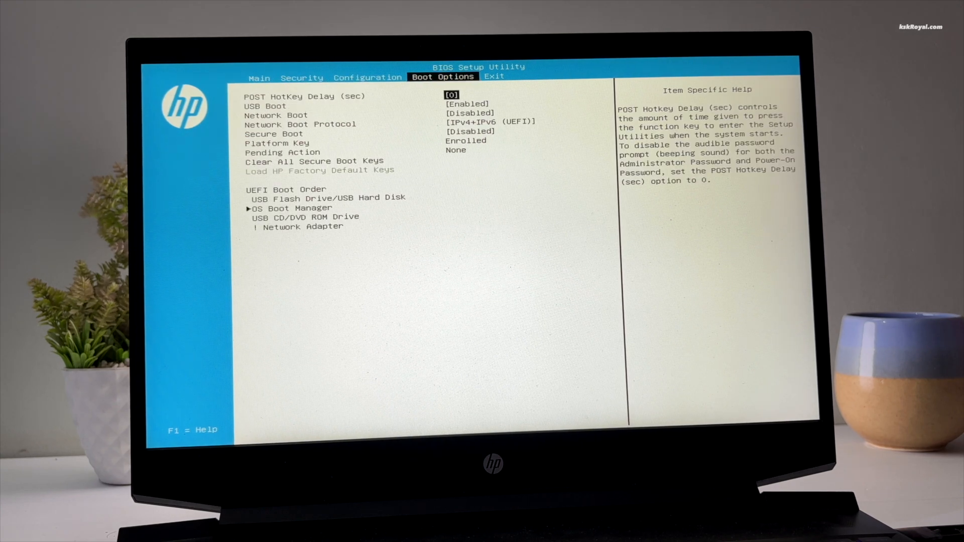
key("Down")
key("Return")
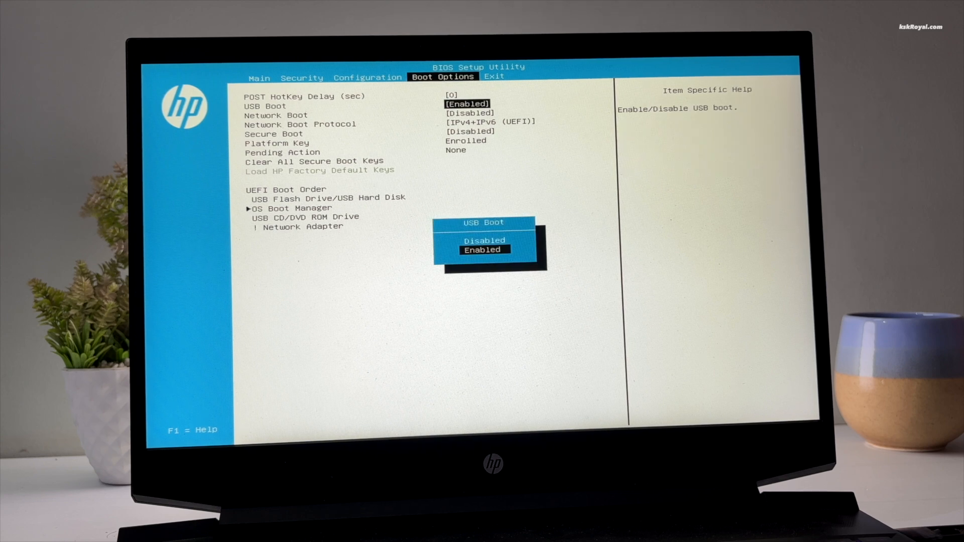
key("Return")
key("Down")
key("Down")
key("Down")
key("Down")
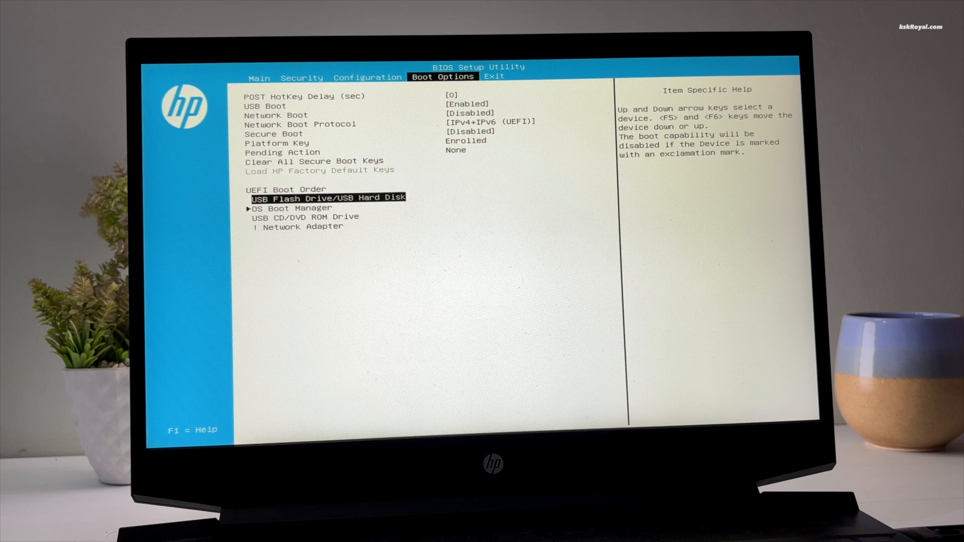
key("Down")
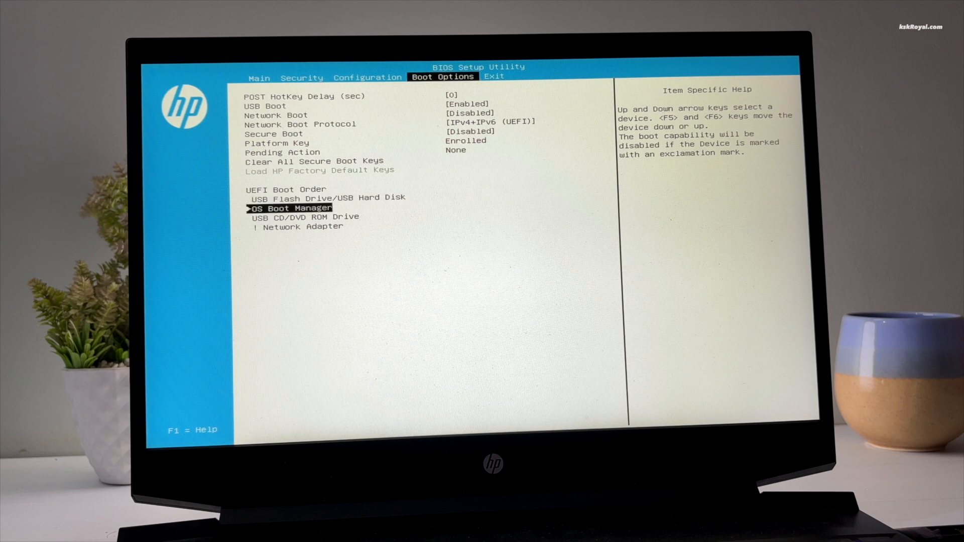
key("Down")
key("Down")
key("Up")
key("Up")
key("Up")
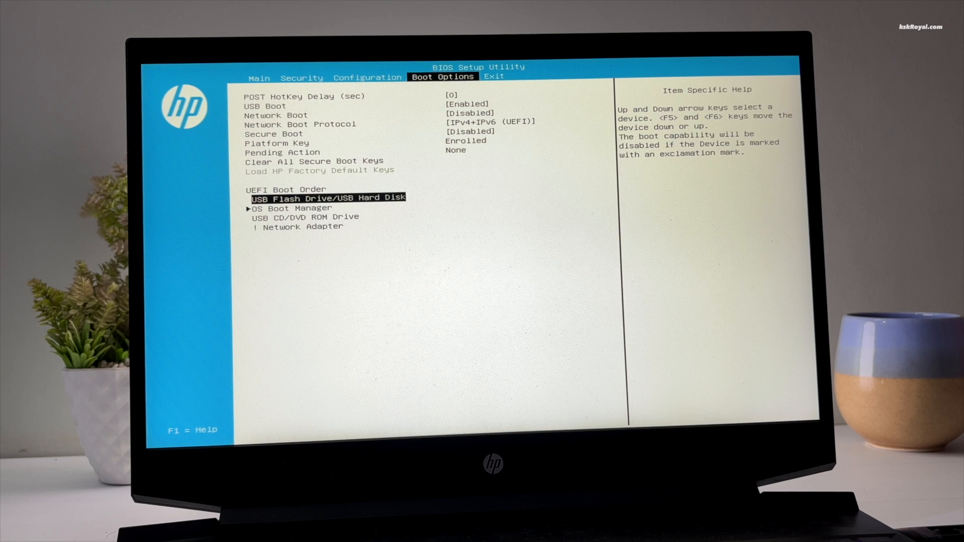
Step: Set Secure Boot to Disabled
key("Up")
key("Up")
key("Up")
key("Down")
key("Return")
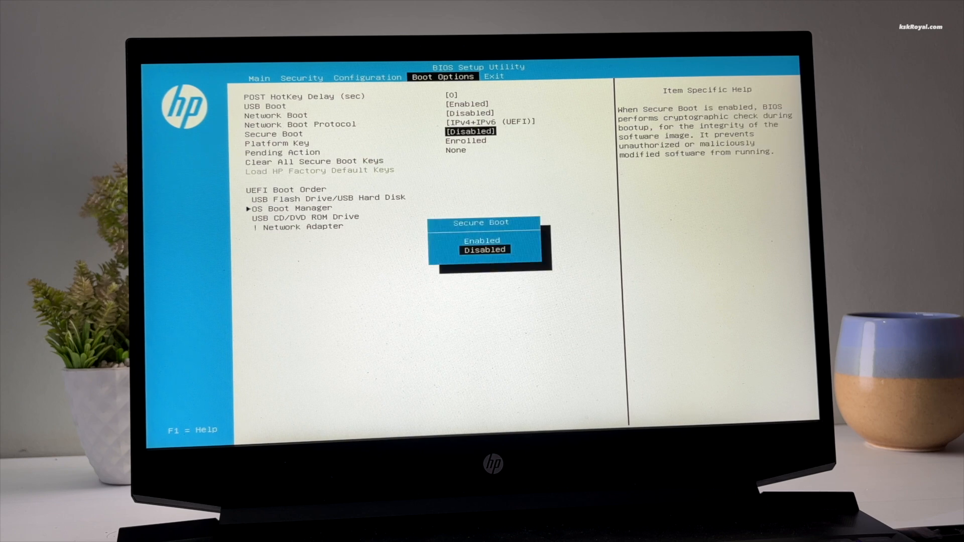
key("Up")
key("Return")
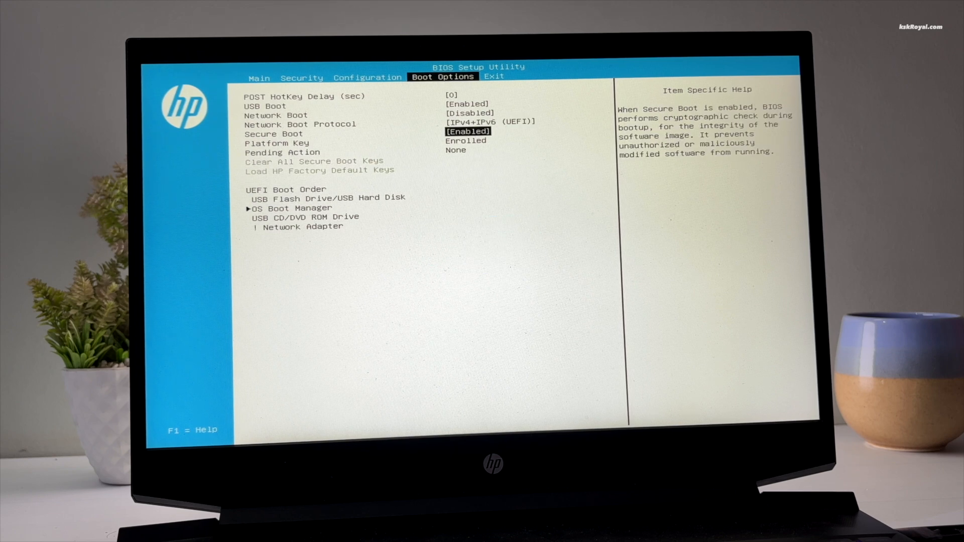
key("Return")
key("Down")
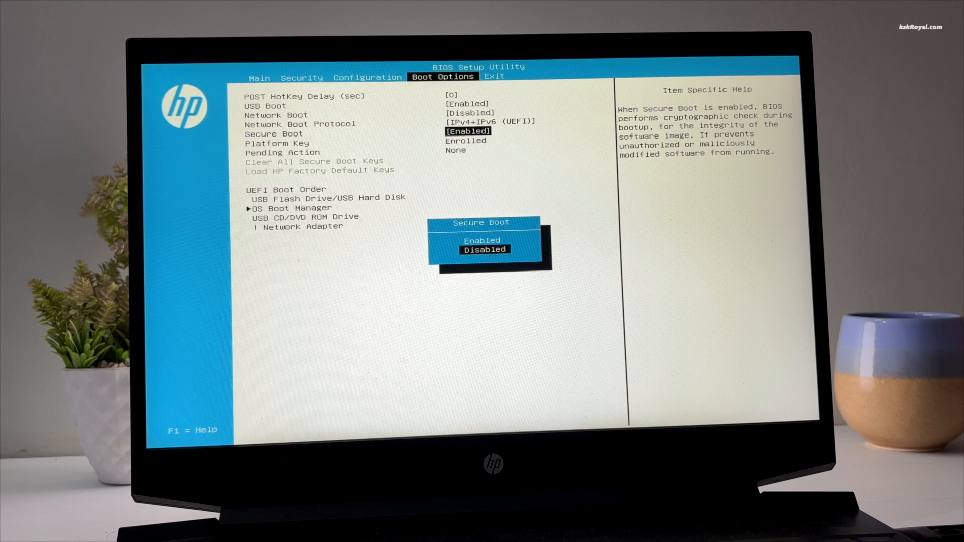
key("Return")
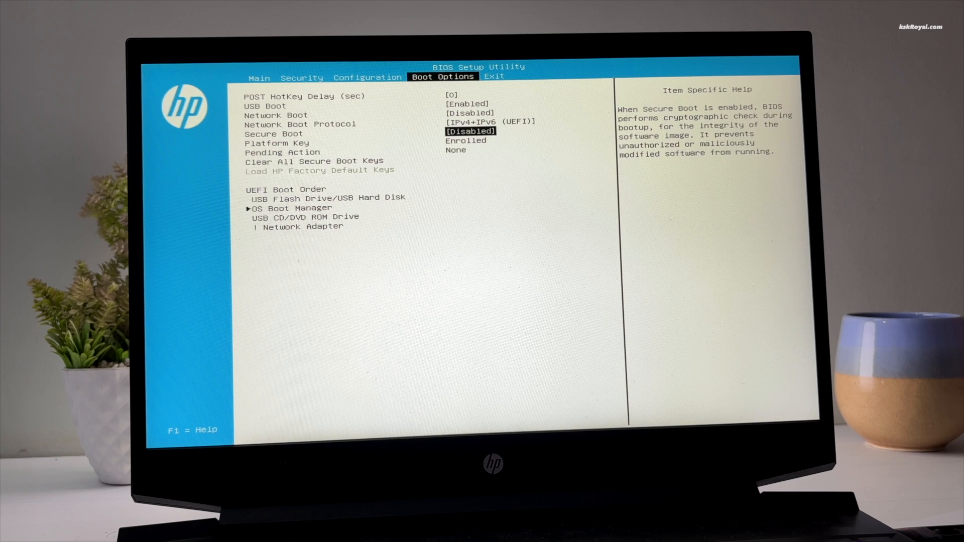
Step: Save the BIOS changes, restart, and boot from the SanDisk USB Hard Drive (UEFI)
key("F10")
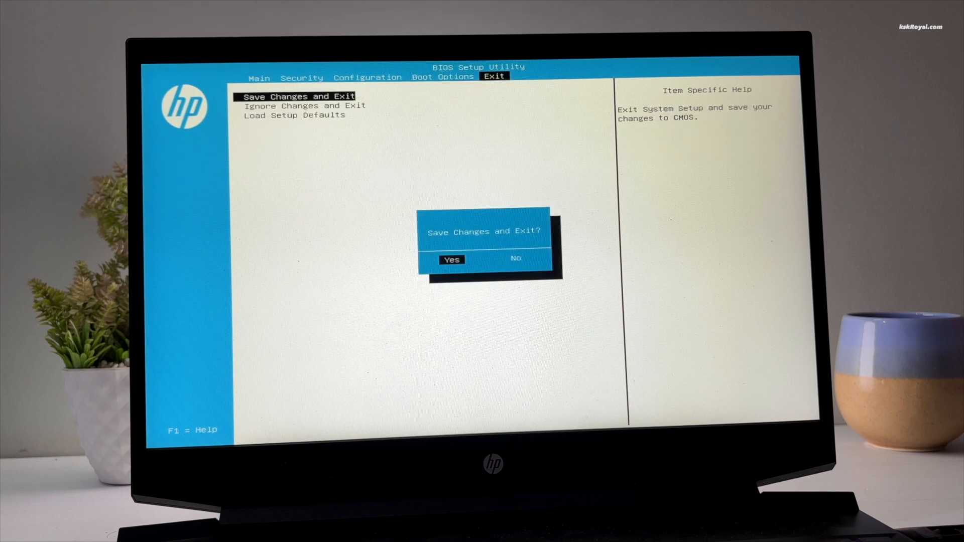
key("Return")
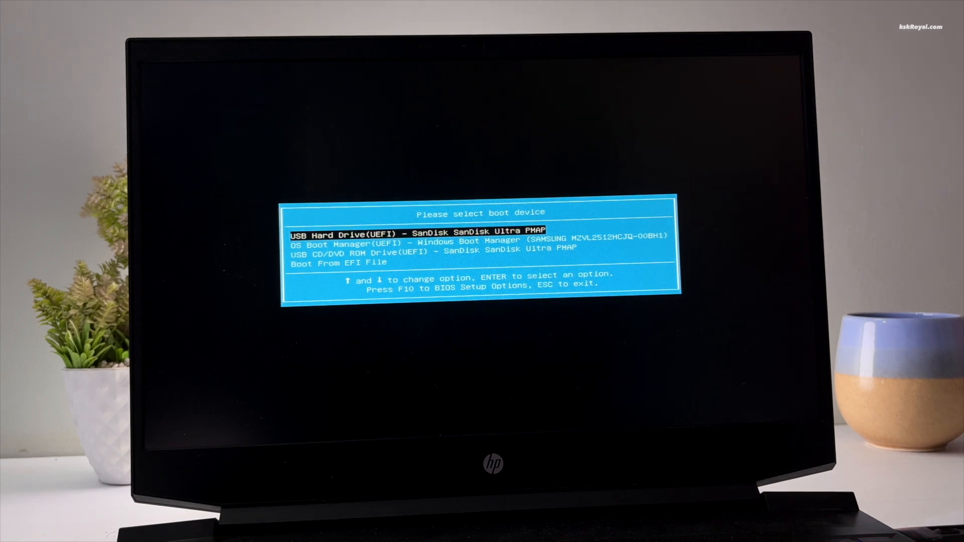
key("Return")
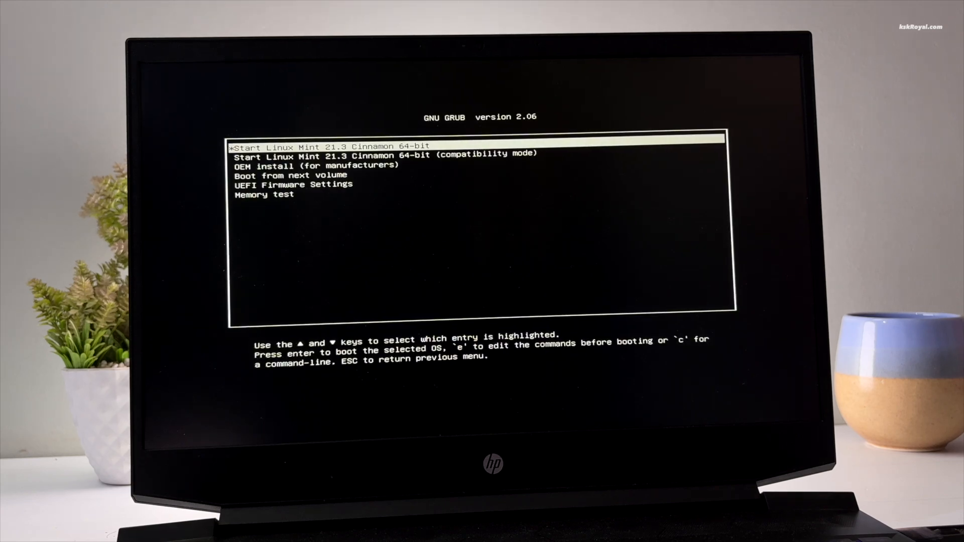
Step: Boot the 'Start Linux Mint 21.3 Cinnamon 64-bit' GRUB entry and wait for the installer Welcome screen
key("Return")
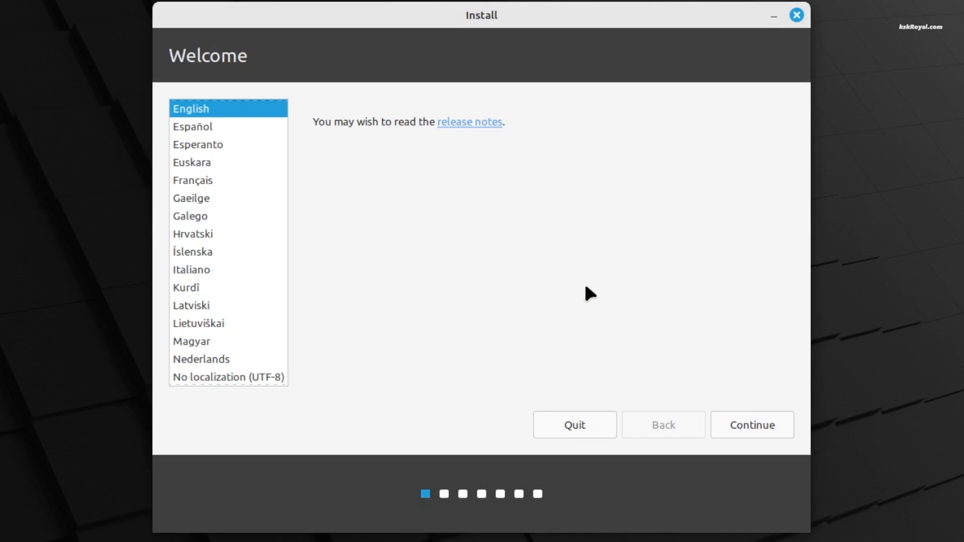
Step: Accept English and the English (US) keyboard layout, then pass the multimedia codecs step
left_click(778, 426)
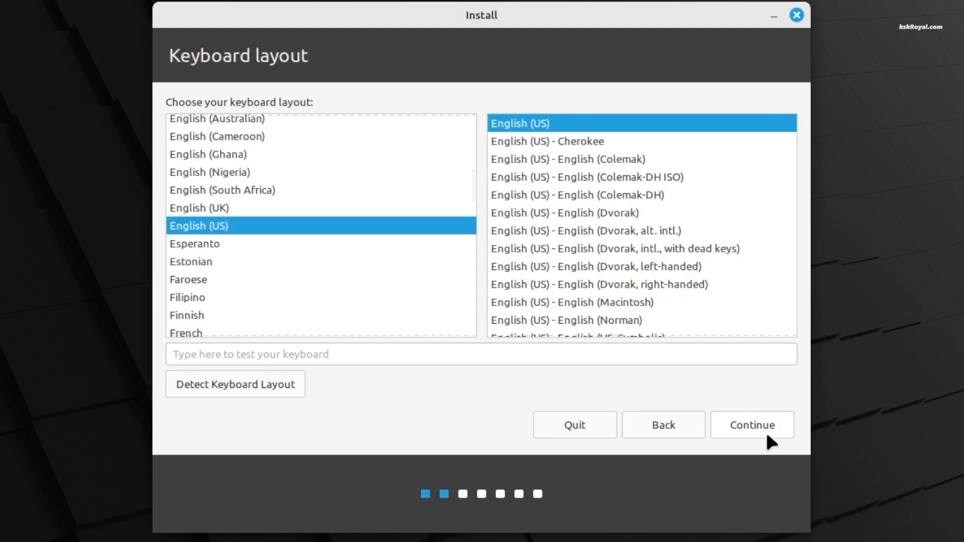
left_click(763, 423)
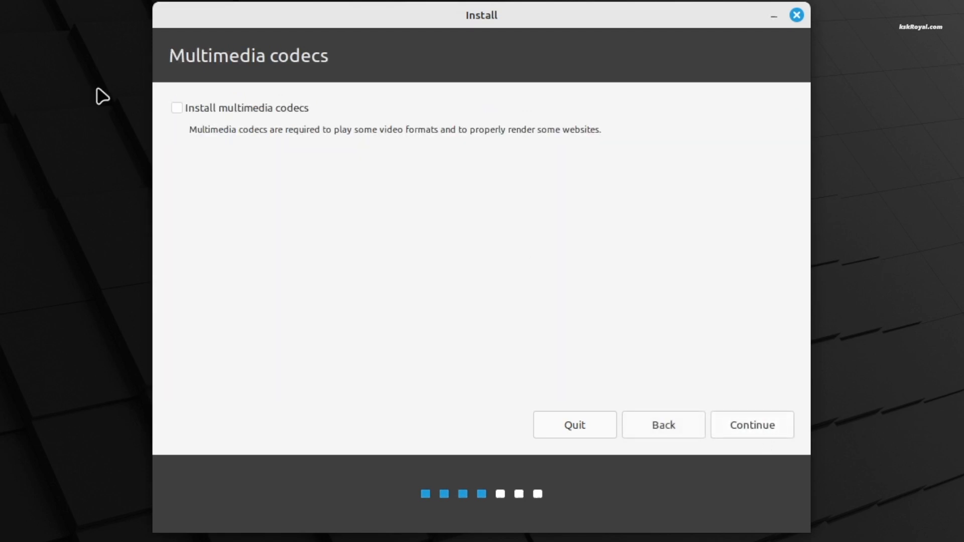
left_click(769, 419)
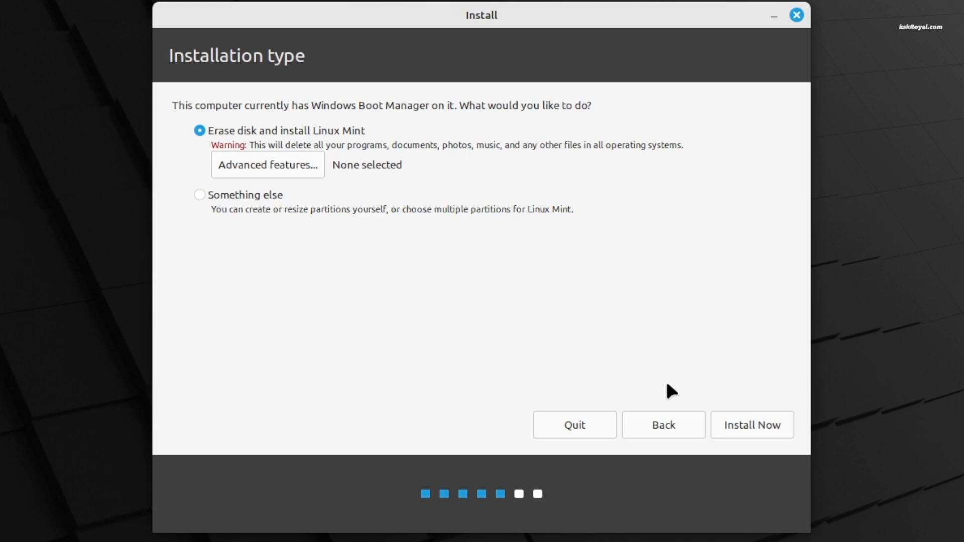
Step: Install with erase disk and approve formatting the ESP and ext4 partitions on /dev/nvme0n1
left_click(743, 432)
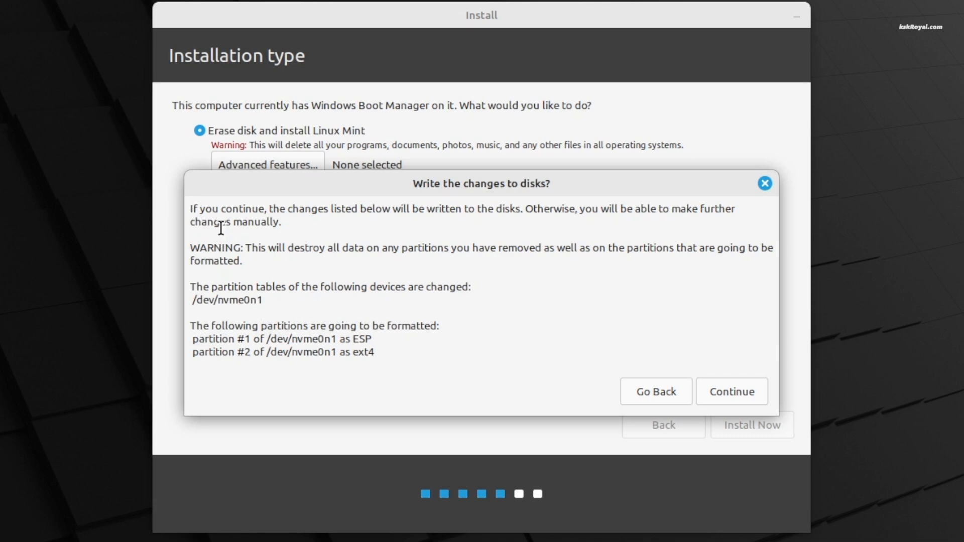
left_click_drag(198, 208, 383, 209)
left_click_drag(268, 259, 535, 248)
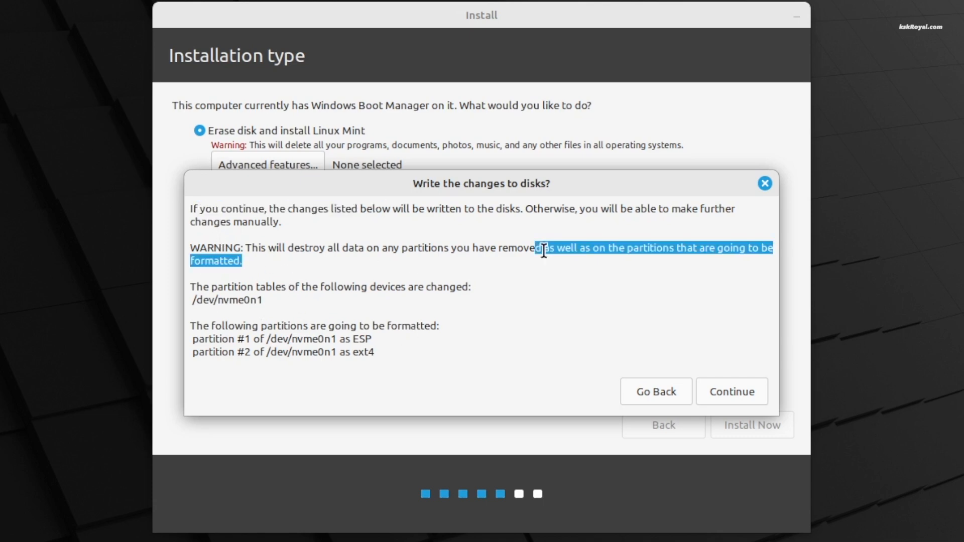
triple_click(383, 252)
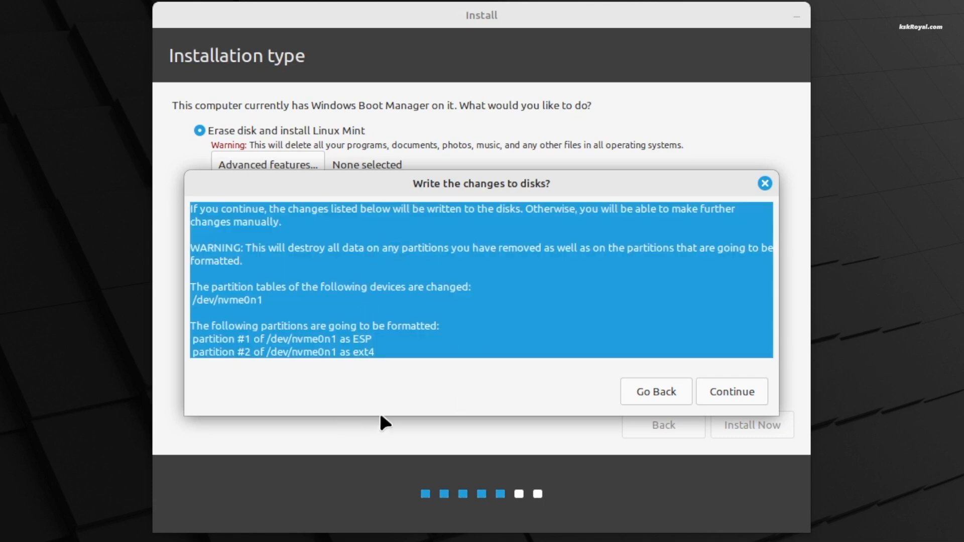
left_click_drag(376, 354, 157, 335)
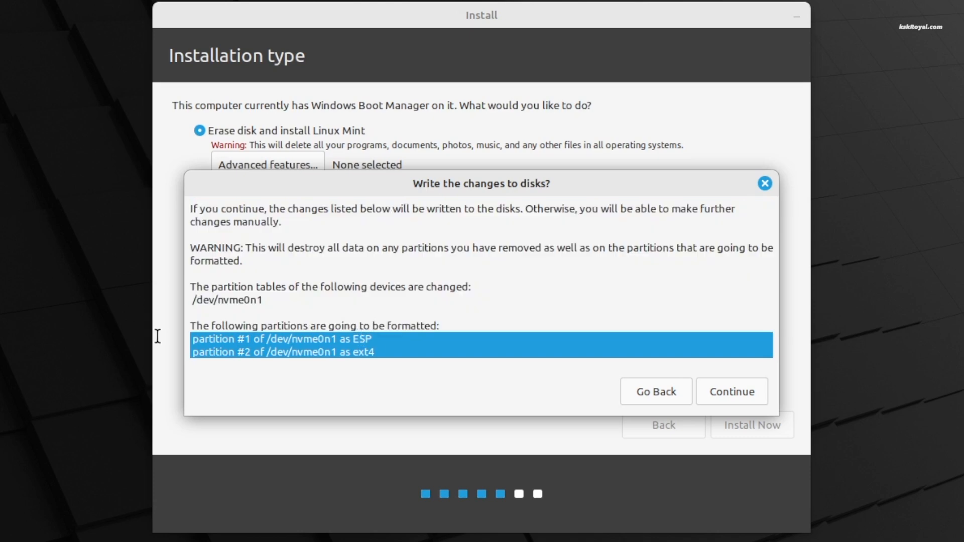
left_click(730, 392)
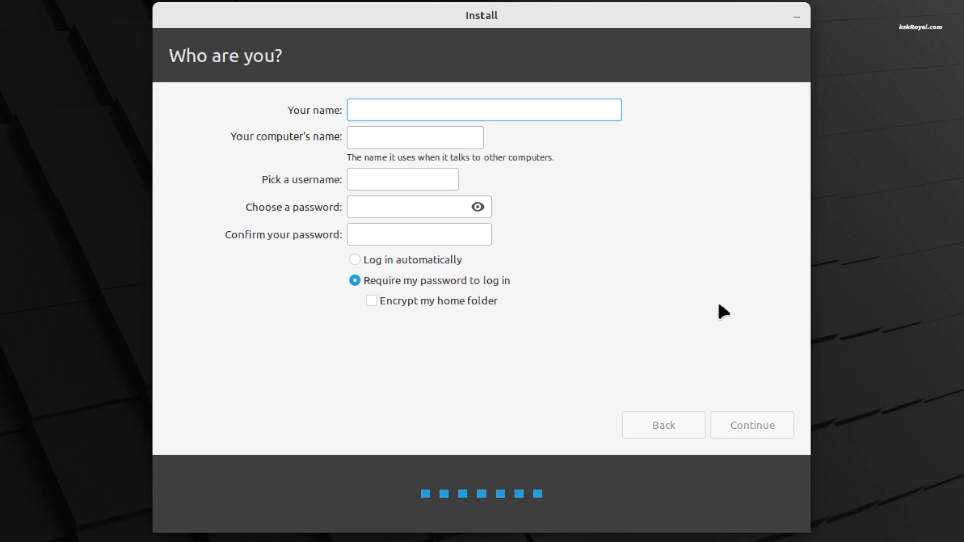
Step: Enter the user's name, computer name 'hp', and the account password twice, then begin installing
type("kskroyal")
key("Tab")
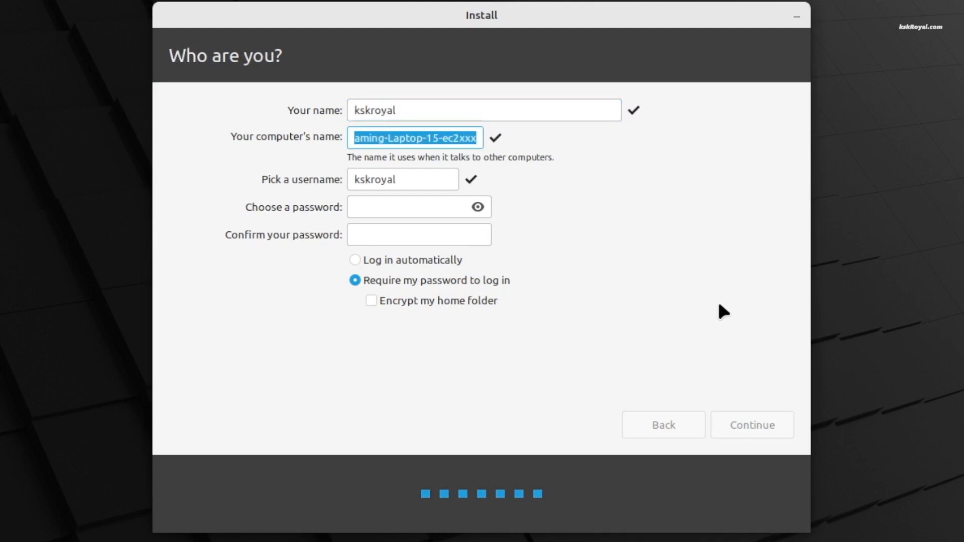
type("hp")
key("Tab")
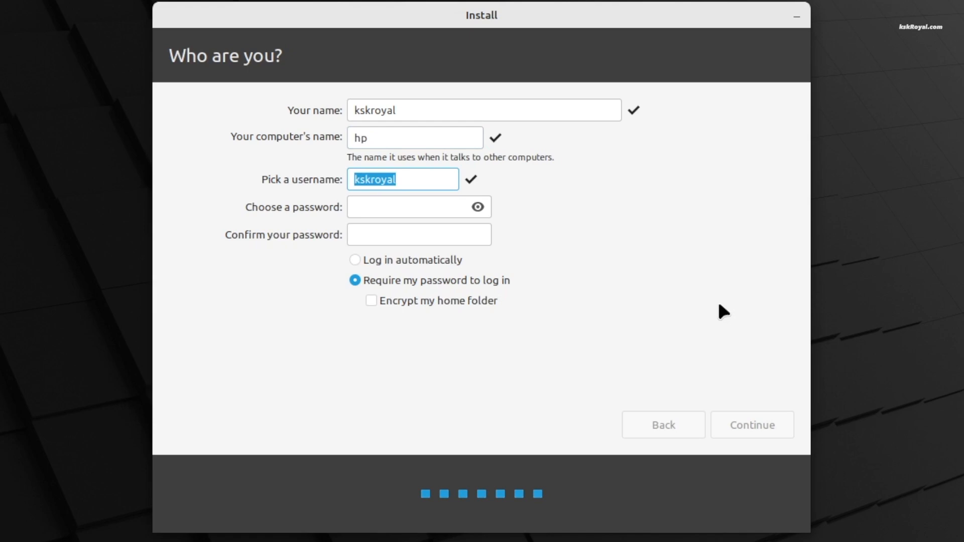
key("Tab")
type("1234")
key("Tab")
type("123")
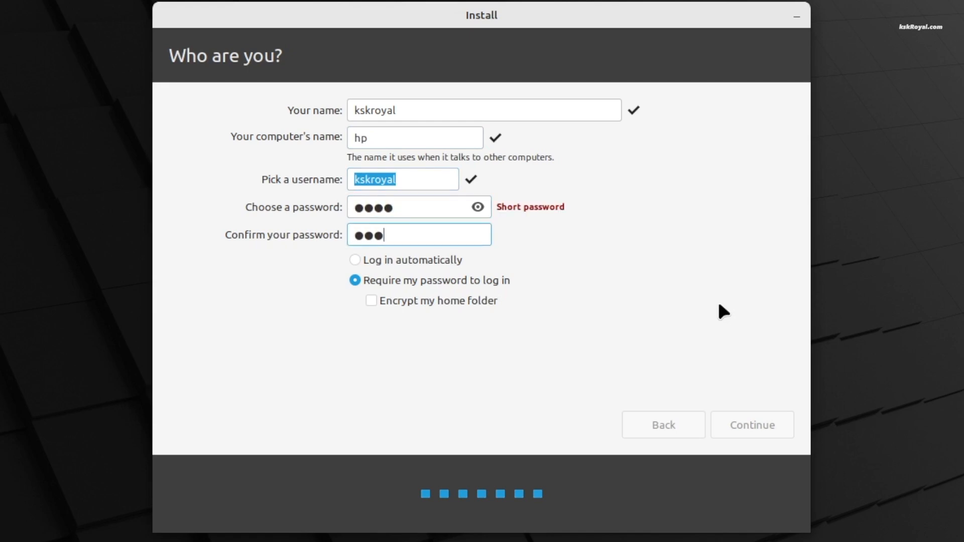
type("4")
left_click(768, 420)
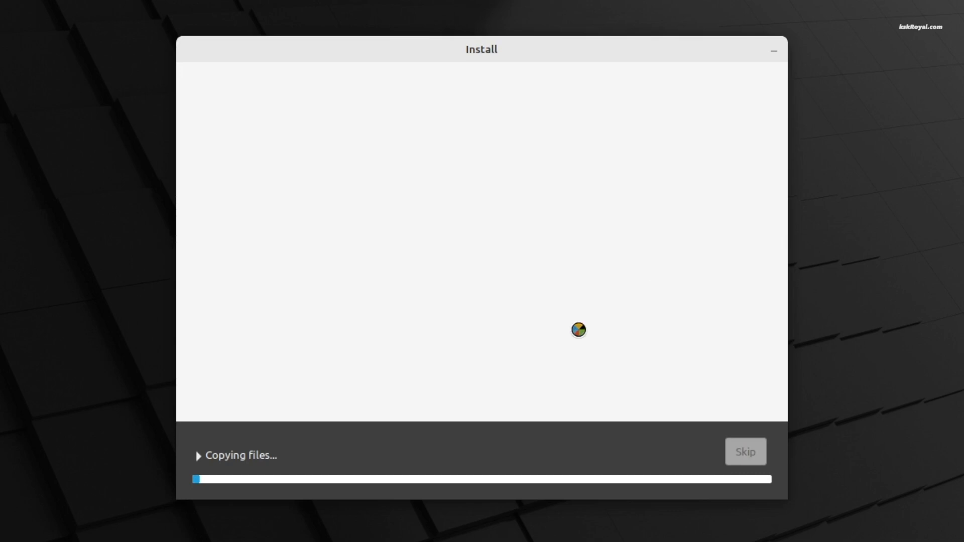
Step: Show the 'Copying files...' log and wait for the Installation Complete dialog
left_click(209, 455)
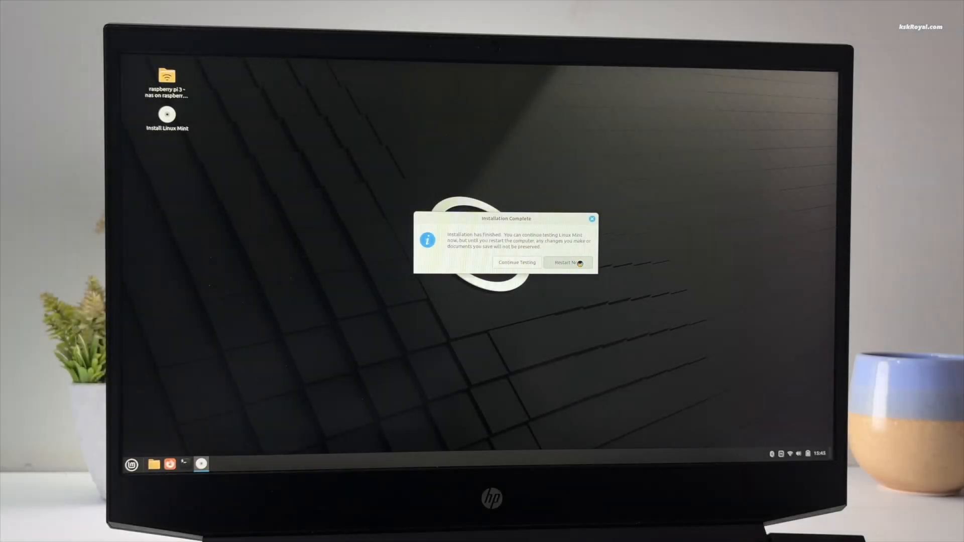
Step: Choose Restart Now, remove the USB drive, and continue booting to the login screen
left_click(568, 262)
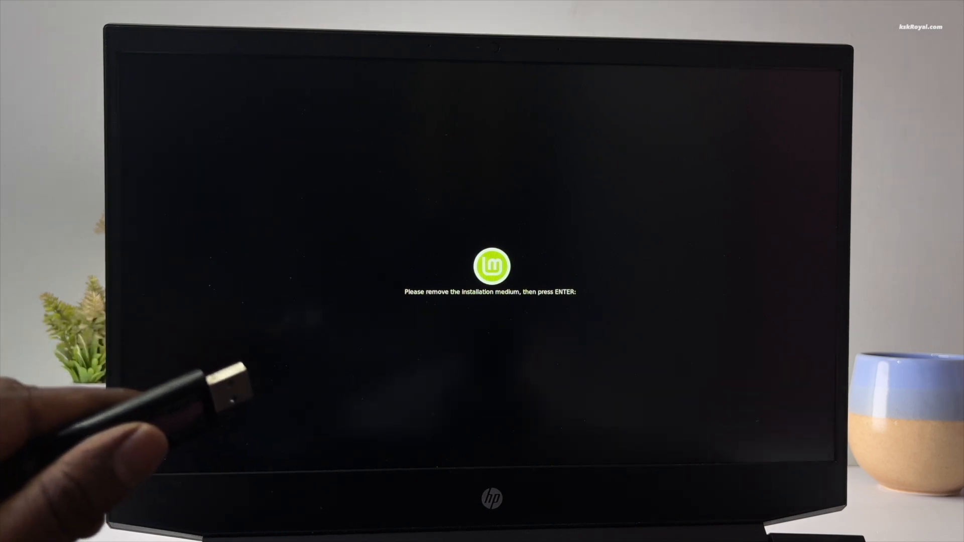
key("Return")
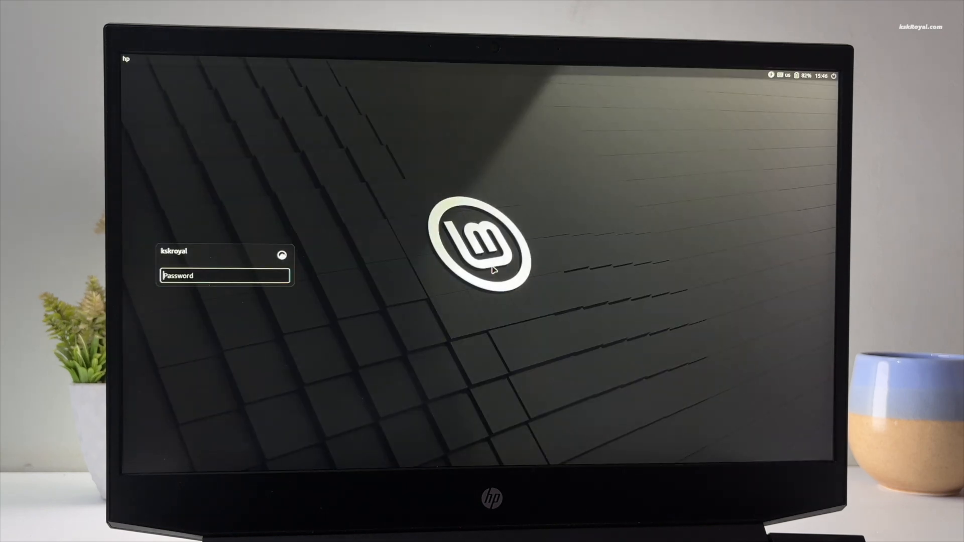
Step: Log in to the desktop with the account password
type("****")
key("Return")
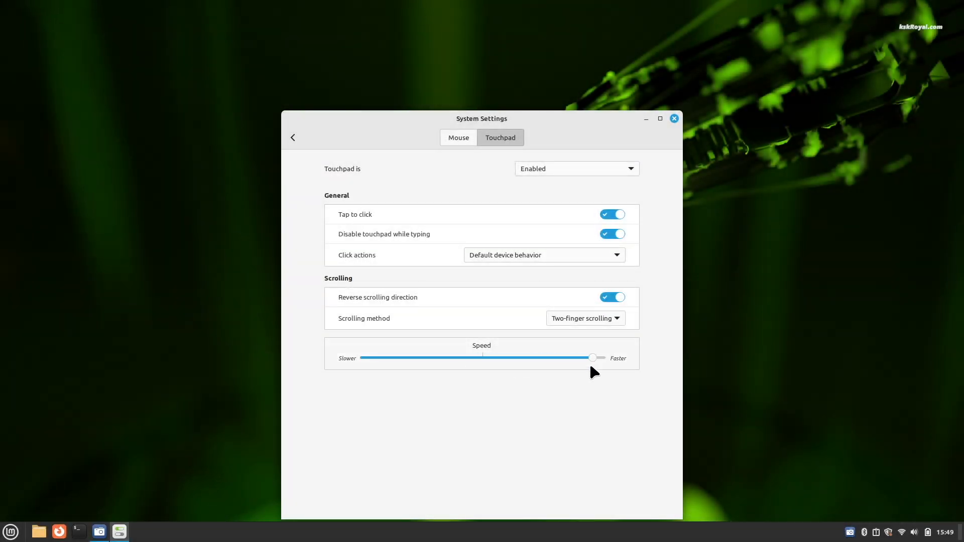
Step: In Themes, set the Light appearance with a purple accent colour
left_click(293, 137)
left_click_drag(357, 127, 365, 88)
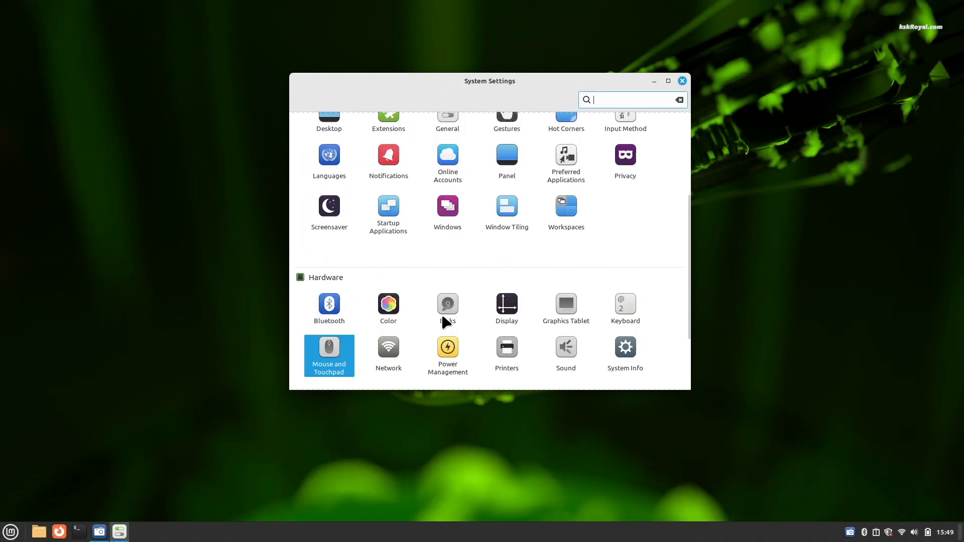
scroll(446, 317, "up", 3)
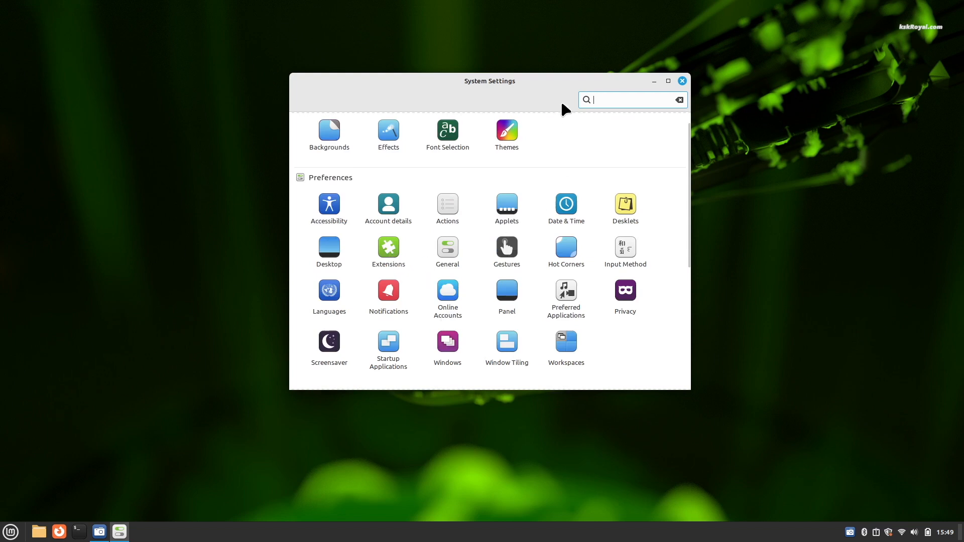
left_click(500, 123)
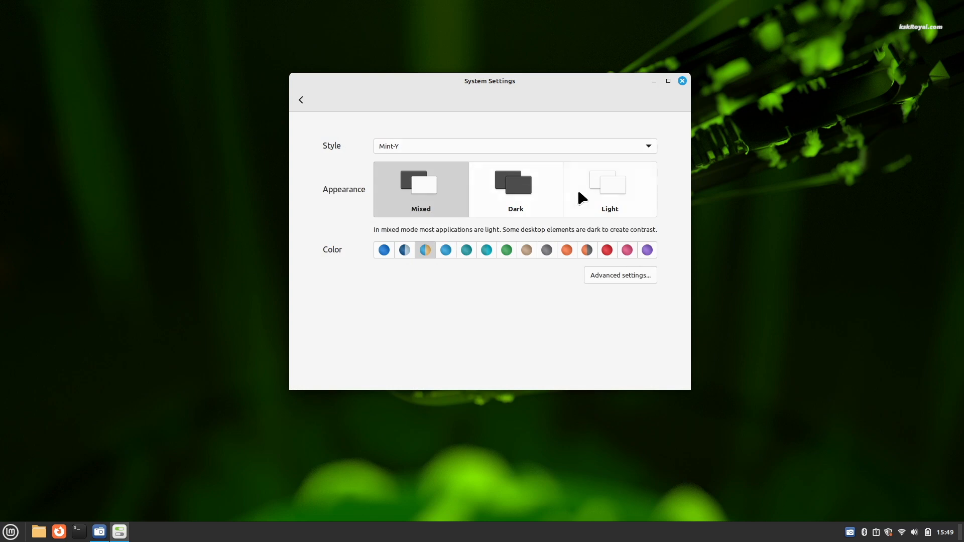
left_click(534, 195)
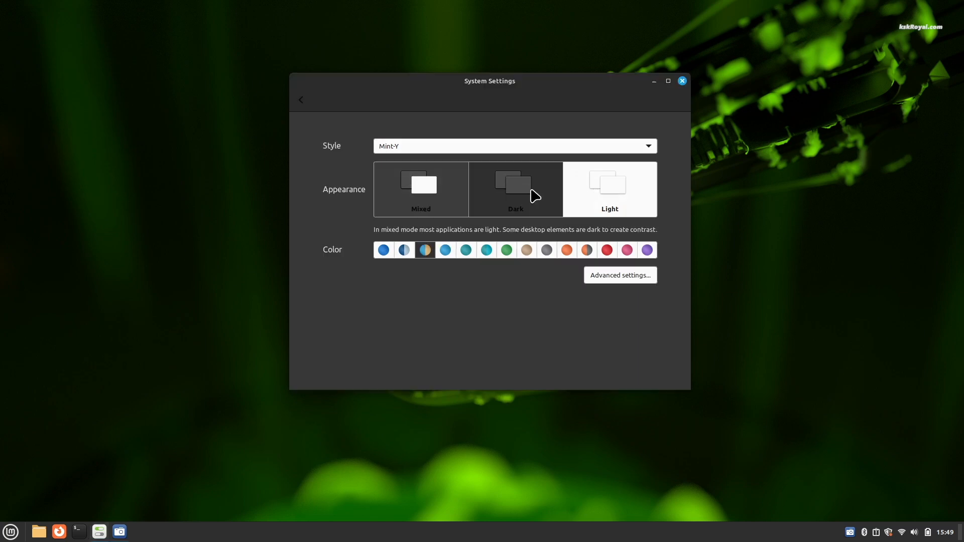
left_click(411, 196)
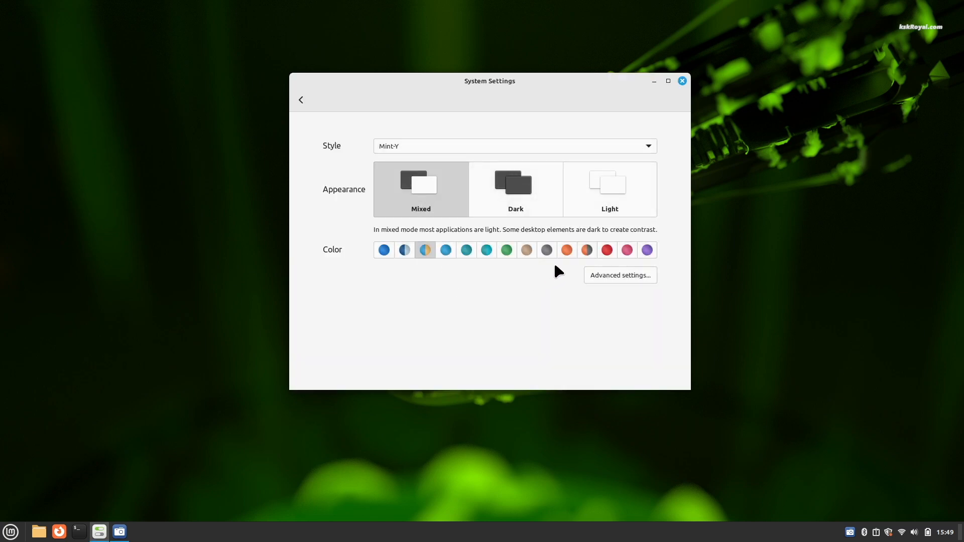
left_click(565, 254)
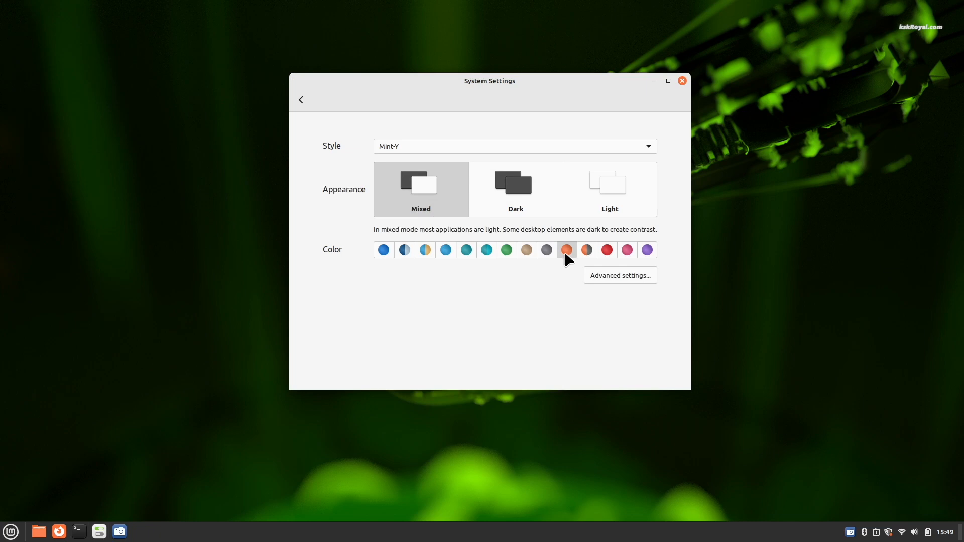
left_click(647, 252)
left_click(519, 202)
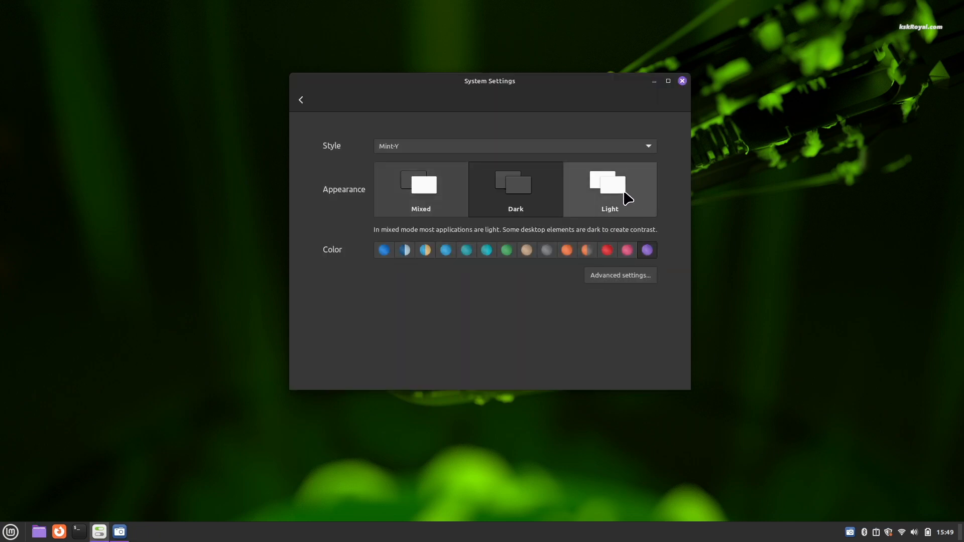
left_click(625, 192)
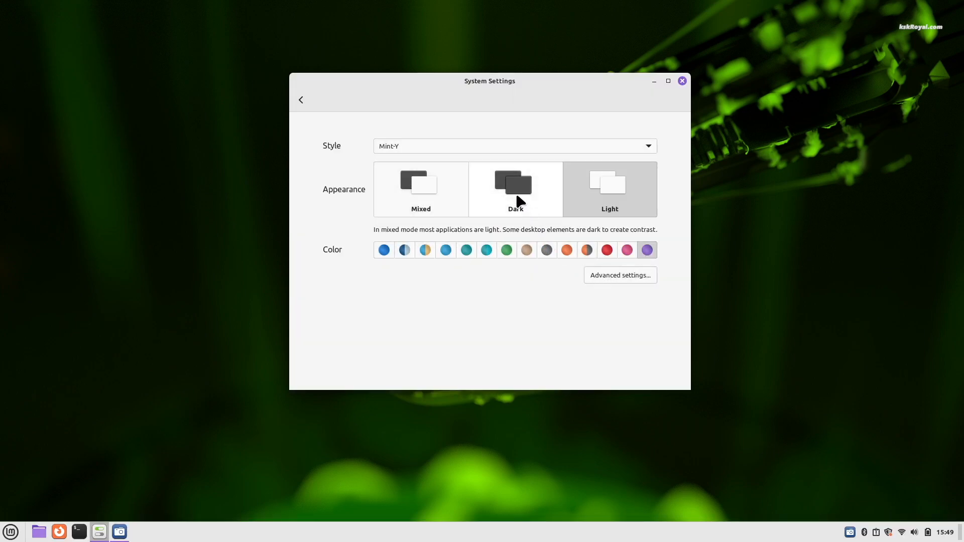
Step: Look at the Windows settings, then open the Window Tiling page
left_click(304, 99)
scroll(502, 296, "down", 2)
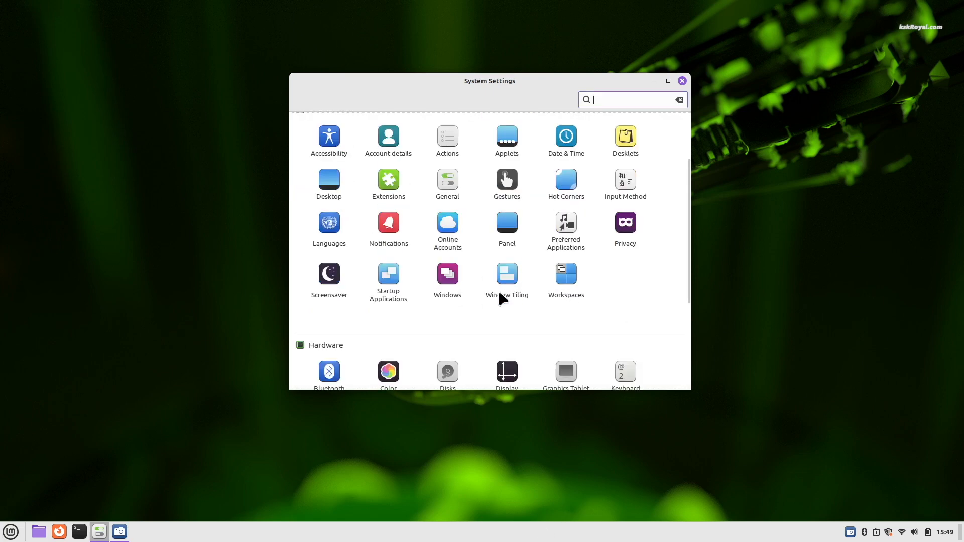
left_click(460, 287)
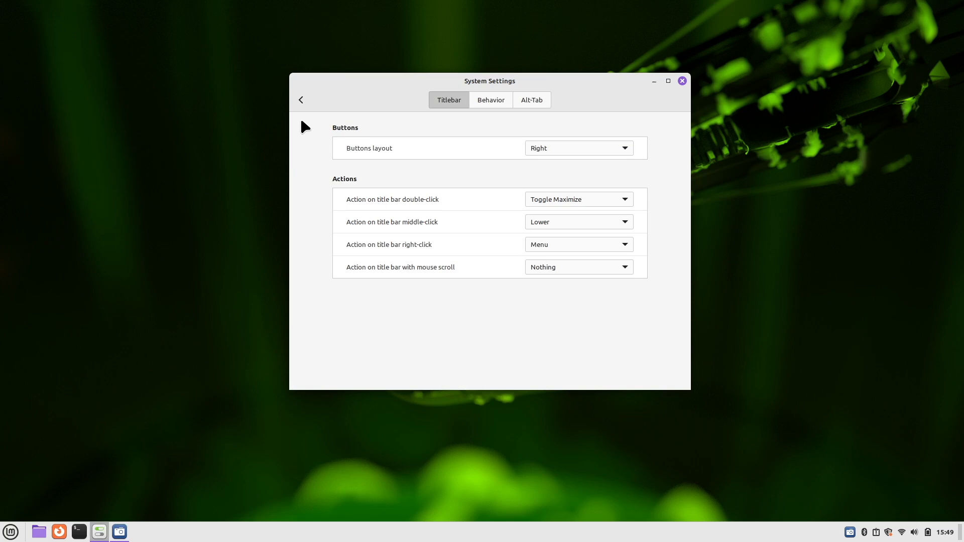
left_click(301, 99)
left_click(504, 277)
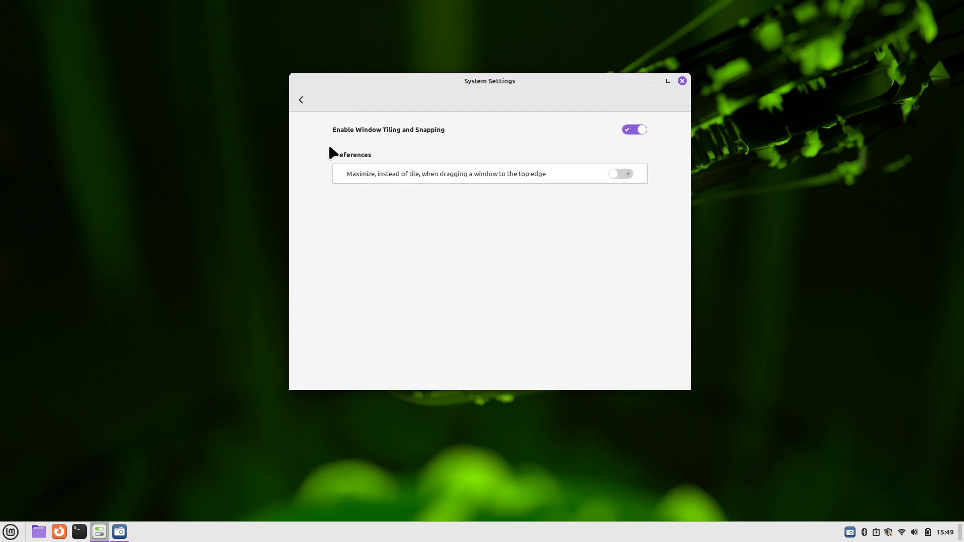